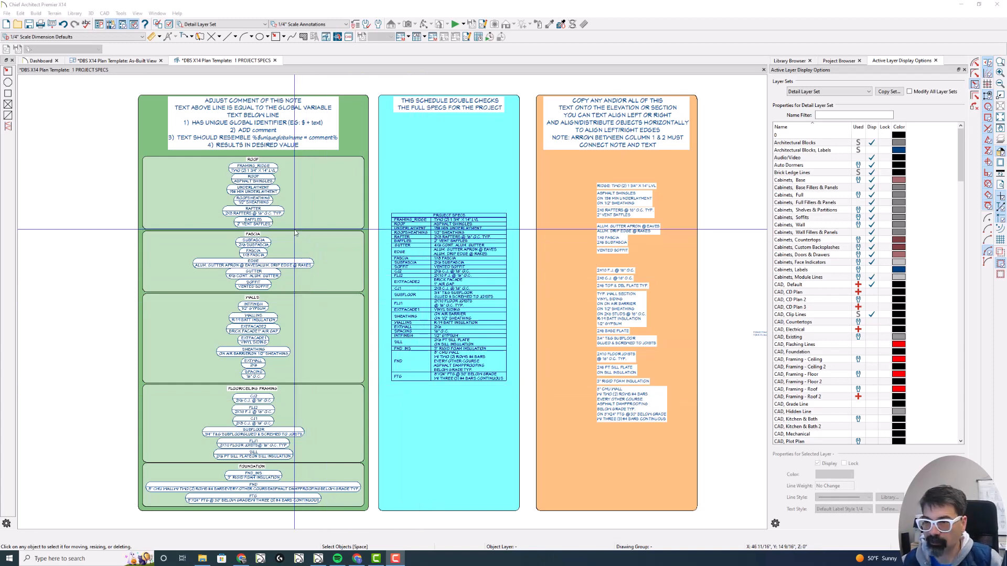
Switch to the As-Built View of the plan template and save the plan.
click(88, 61)
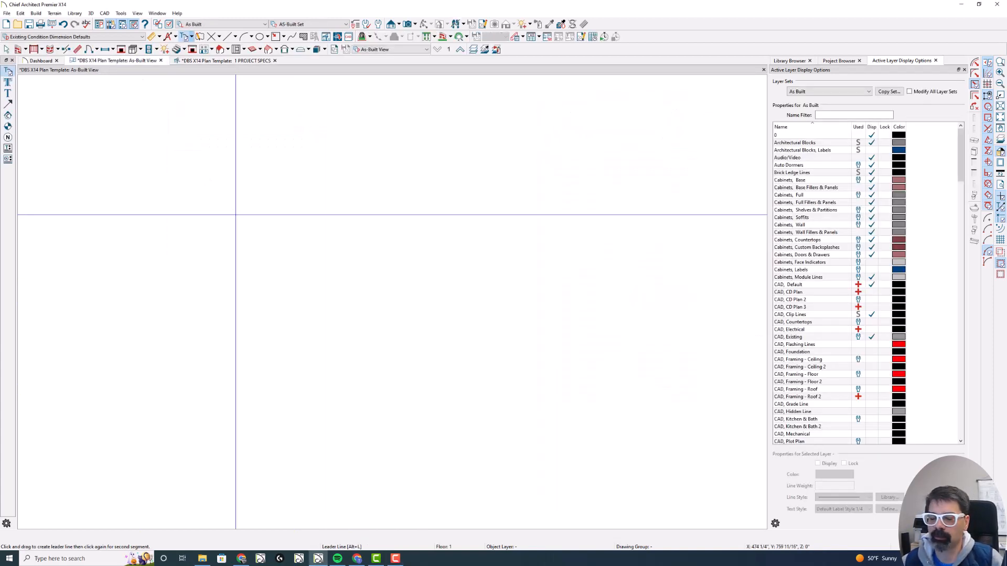
key(ctrl+s)
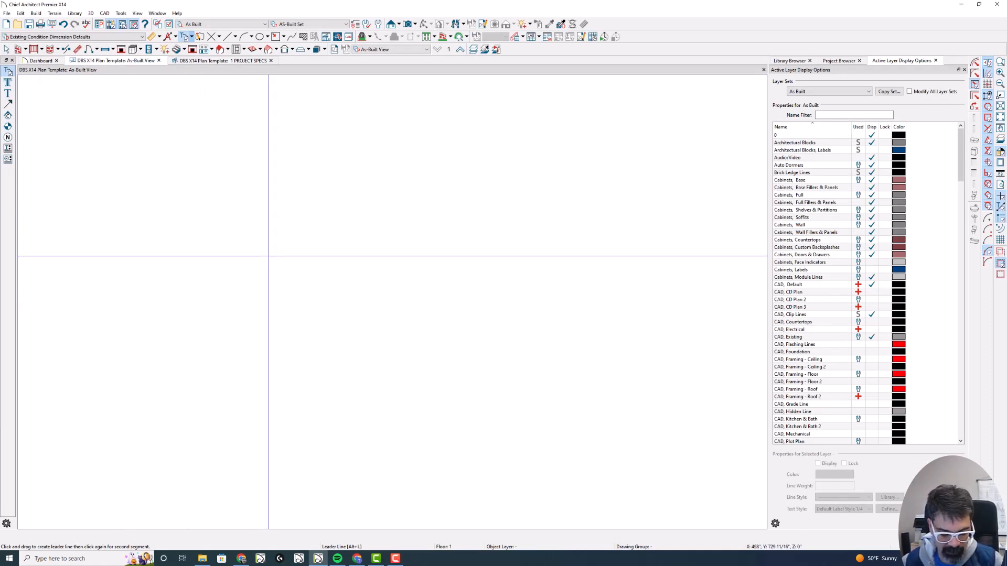
Review the list of CAD details in CAD Detail Management, close it unchanged, and return to the 1 PROJECT SPECS detail.
click(121, 13)
mouse_move(162, 80)
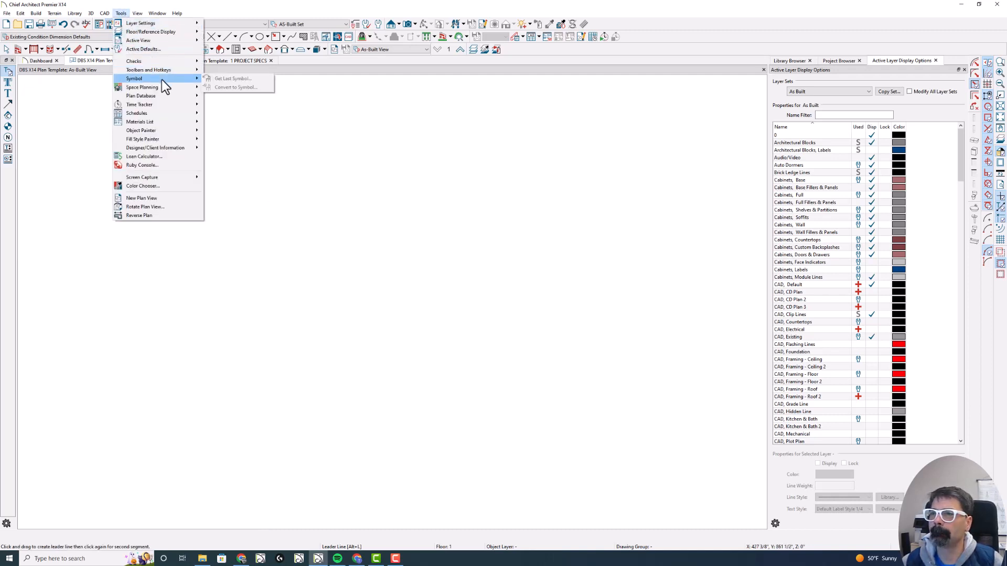
click(107, 13)
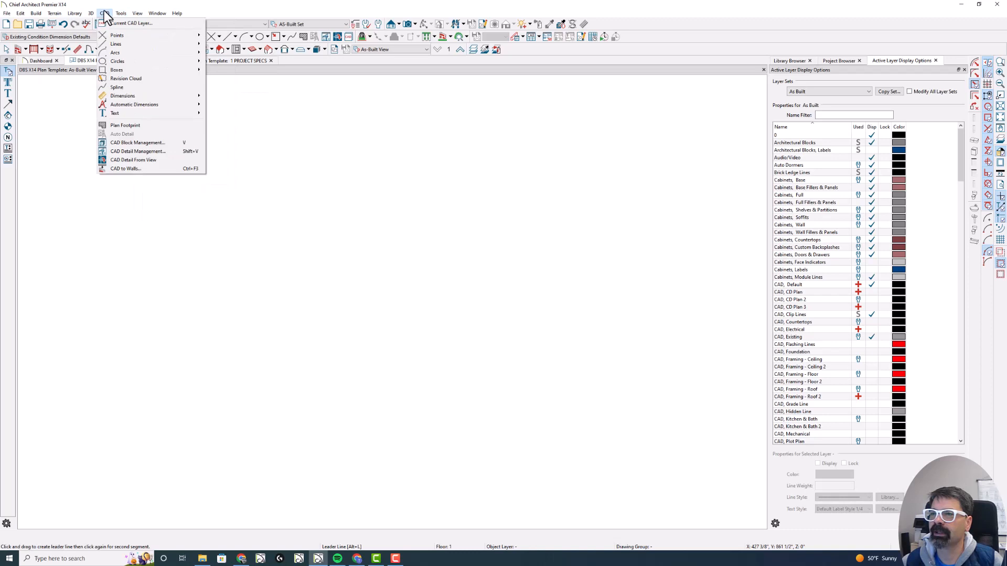
click(153, 152)
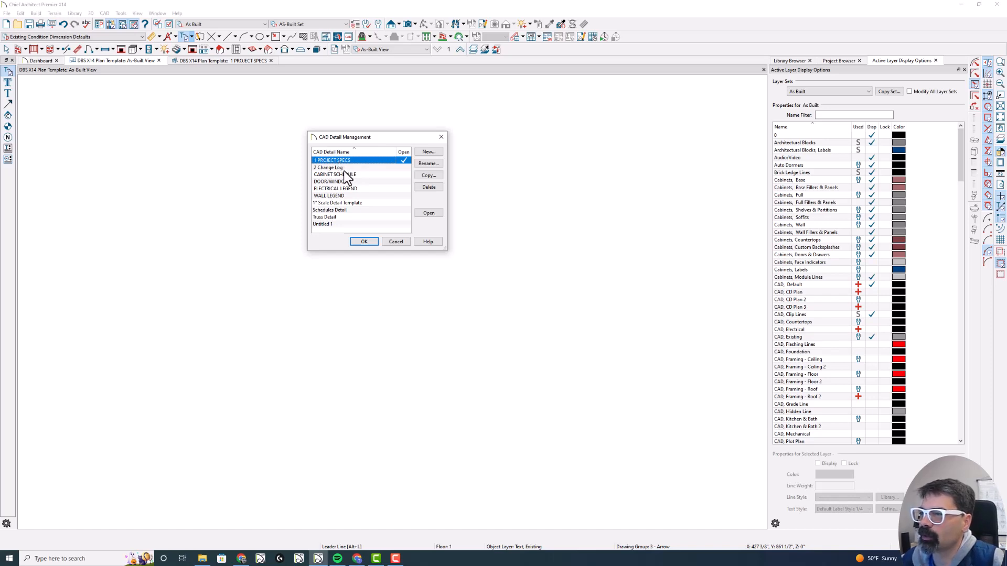
click(397, 243)
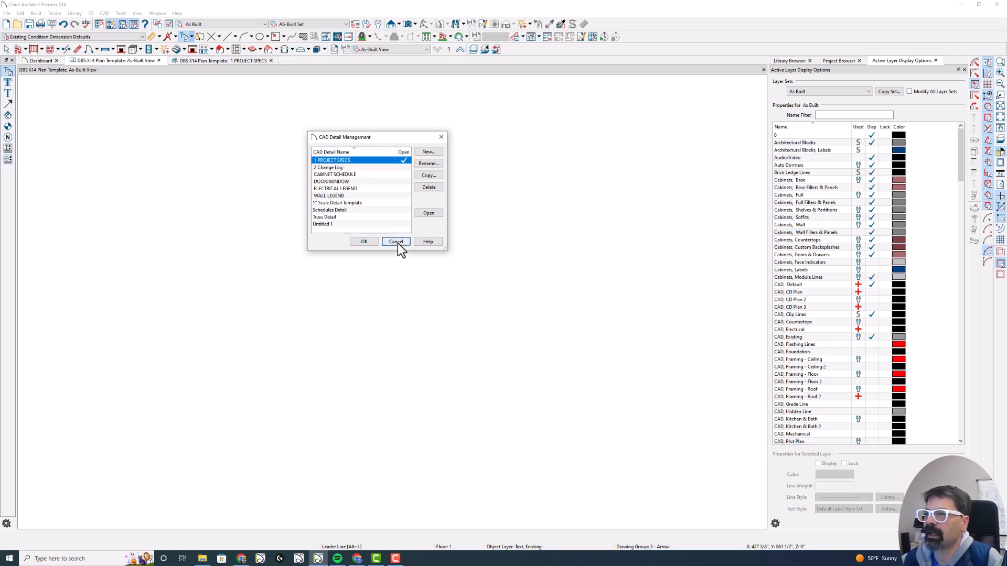
click(220, 61)
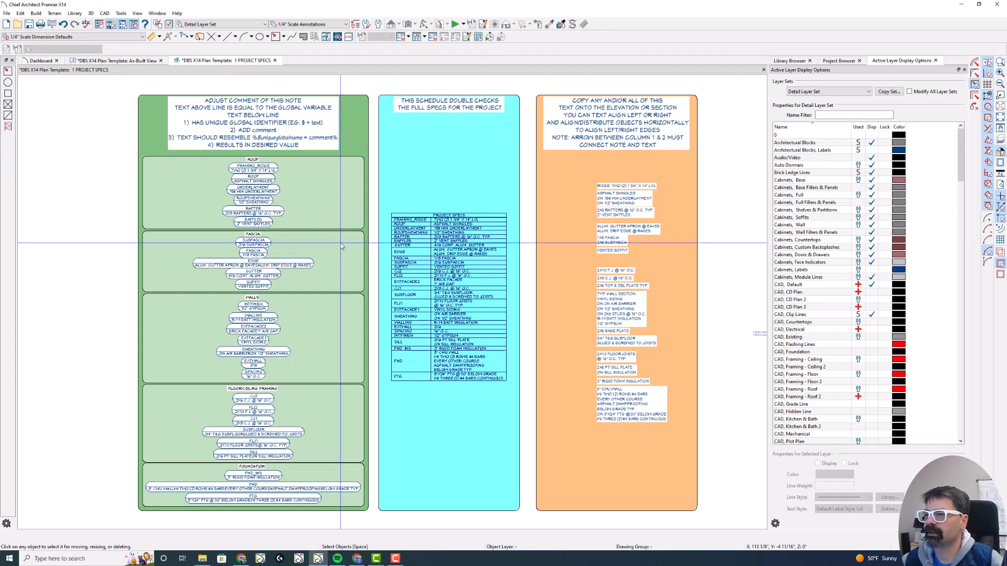
Inspect the framing_ridge note's specification in the Roof group and close it without making changes.
click(257, 160)
key(Escape)
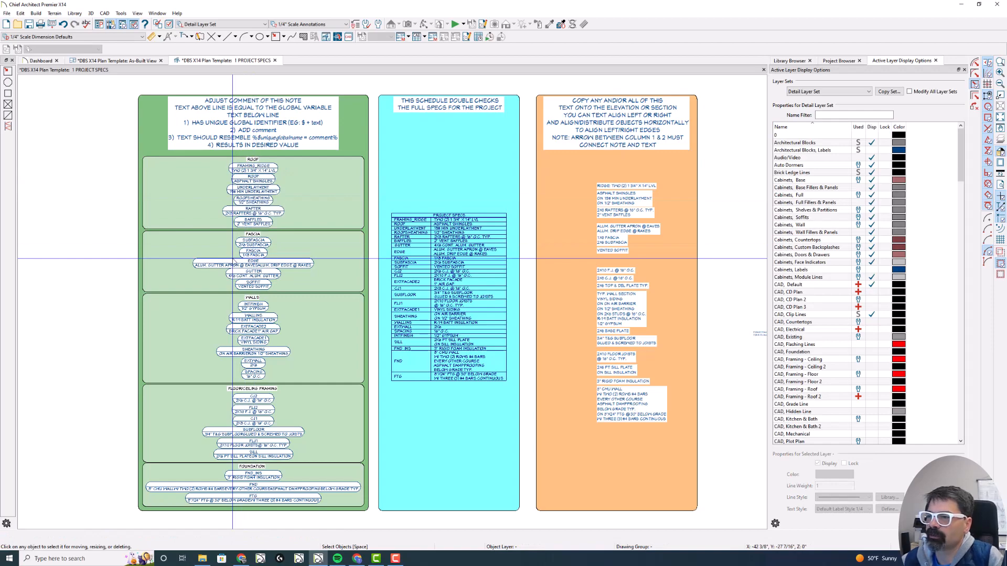
scroll(244, 174, up, 2)
click(250, 163)
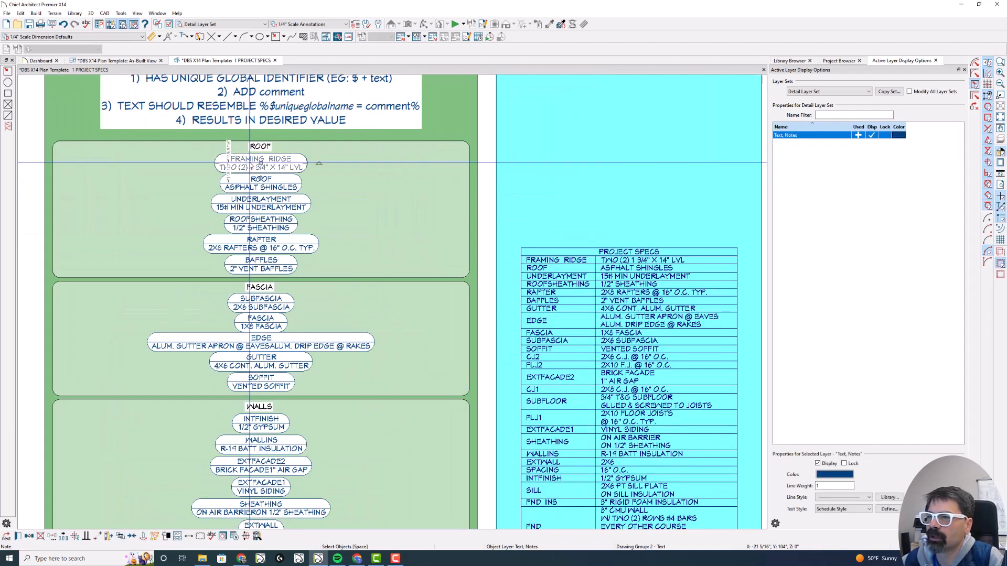
double_click(250, 164)
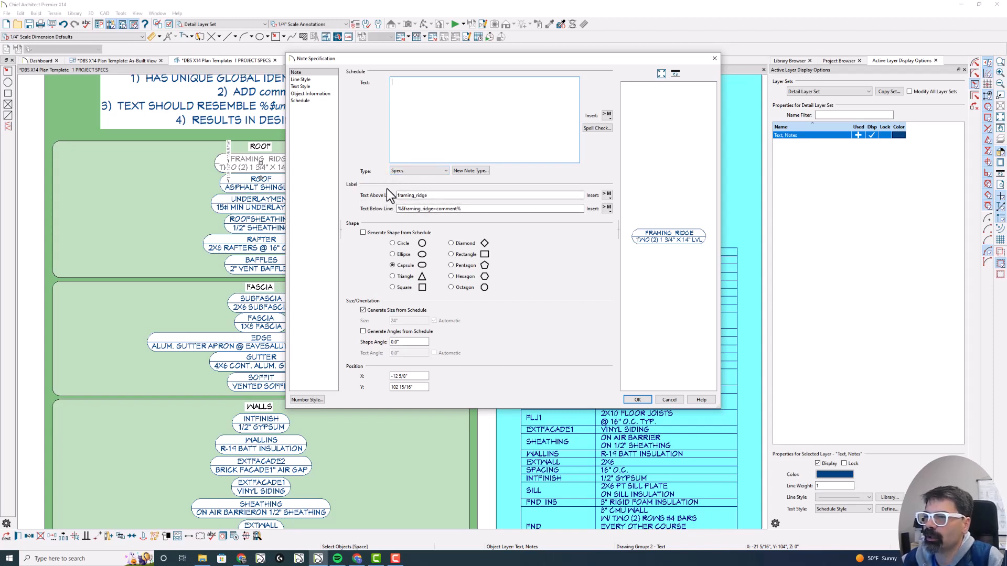
key(Escape)
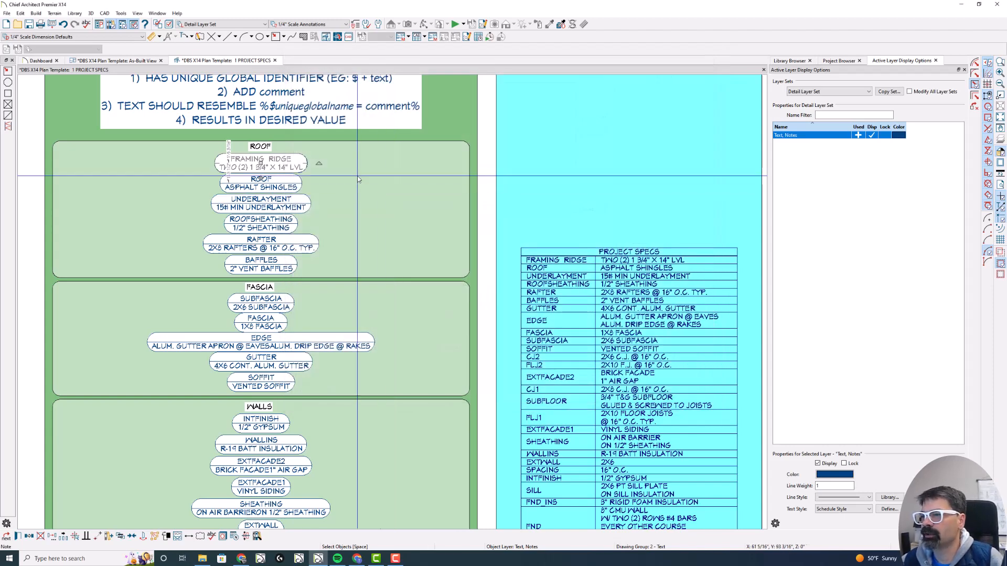
double_click(277, 164)
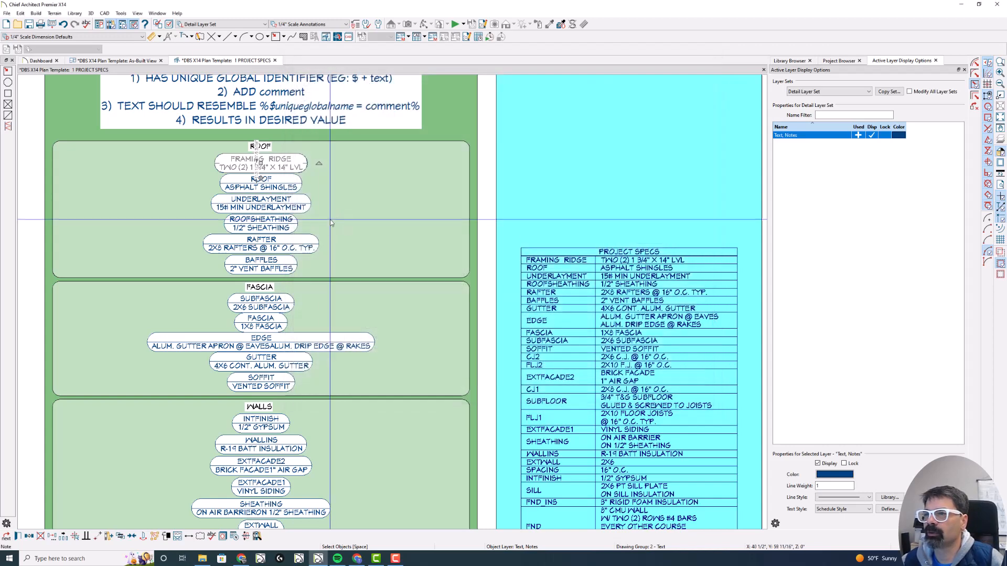
key(Escape)
scroll(313, 240, down, 2)
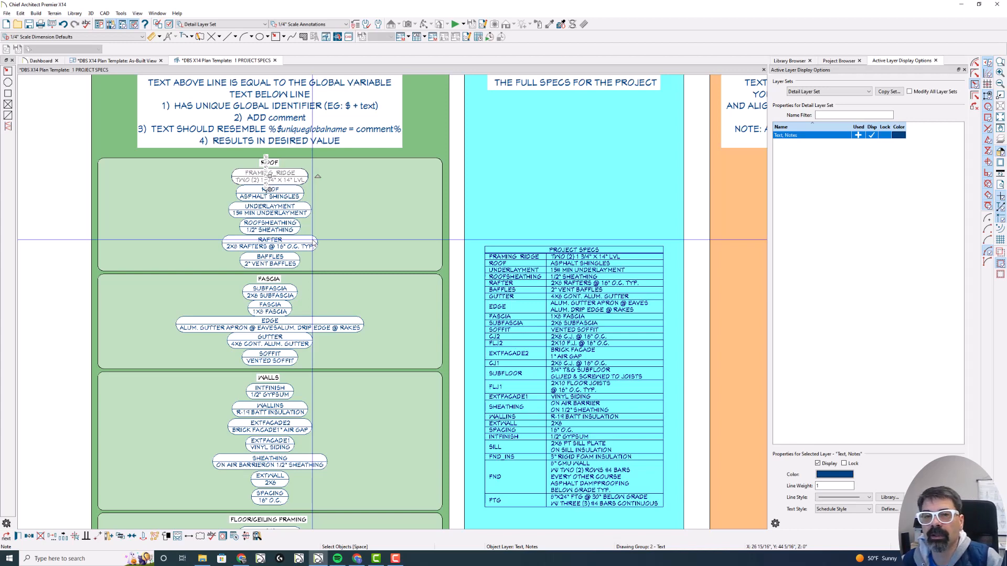
scroll(303, 228, up, 1)
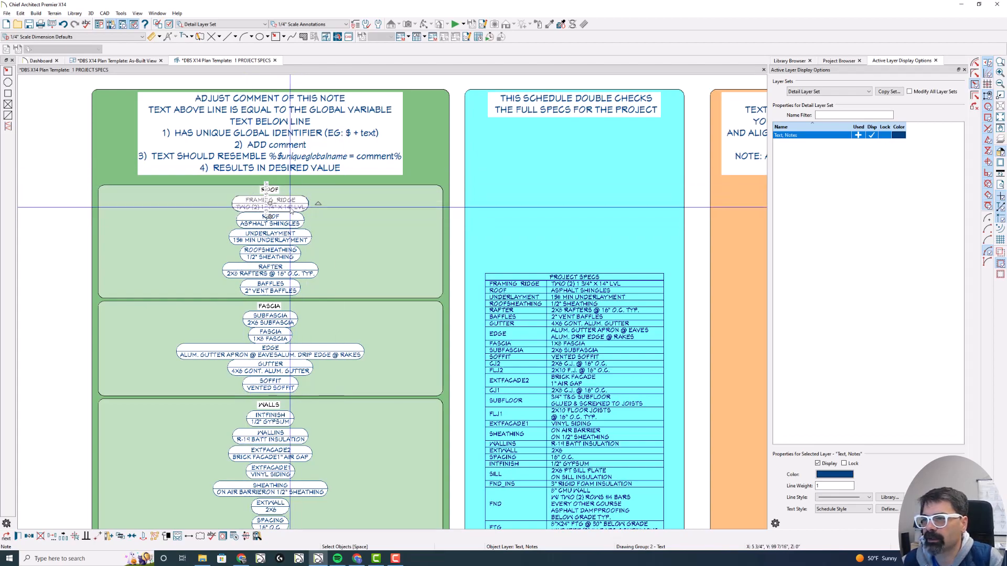
Examine the framing_ridge note's text above and below the line and its Object Information comment.
double_click(290, 208)
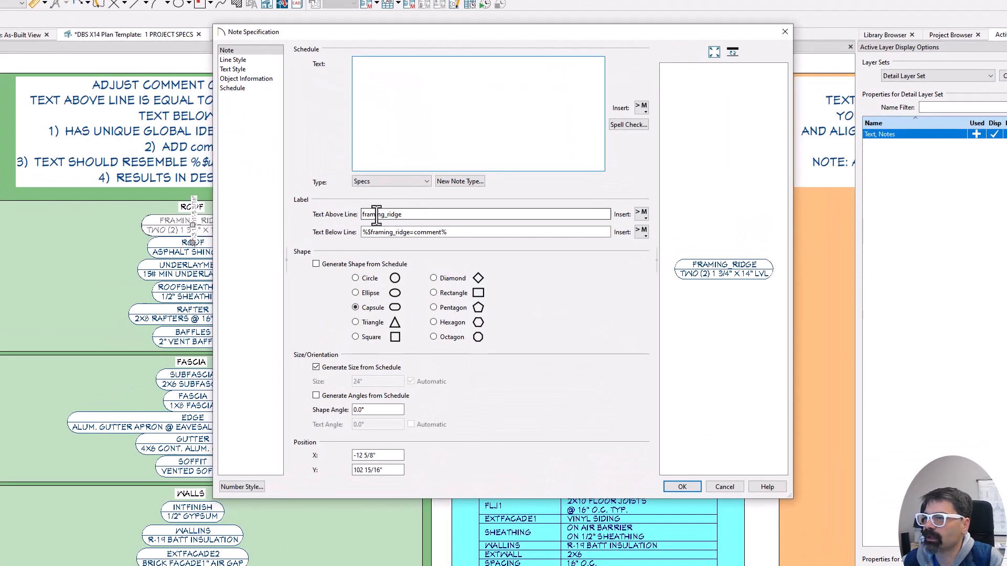
drag(413, 214, 345, 214)
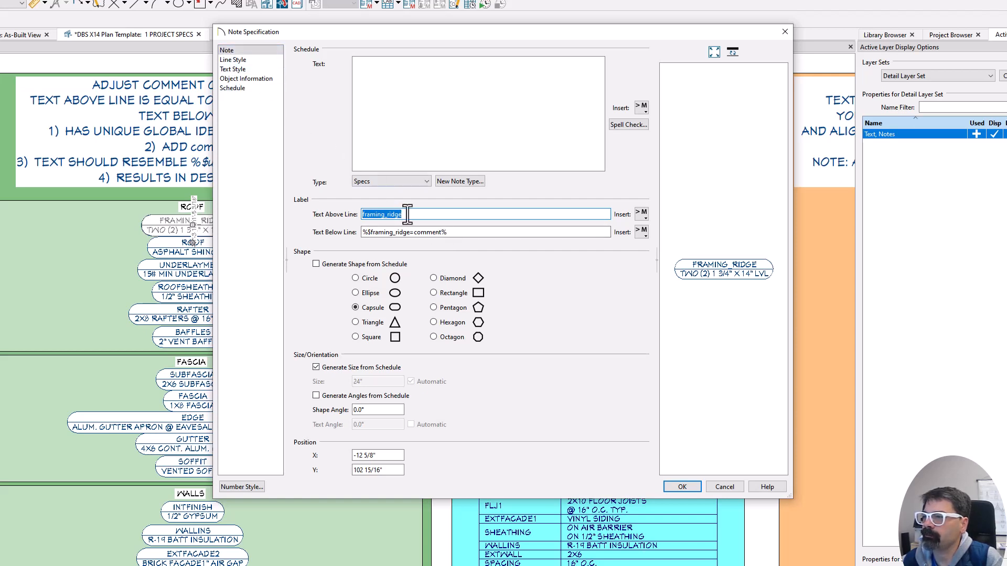
click(433, 232)
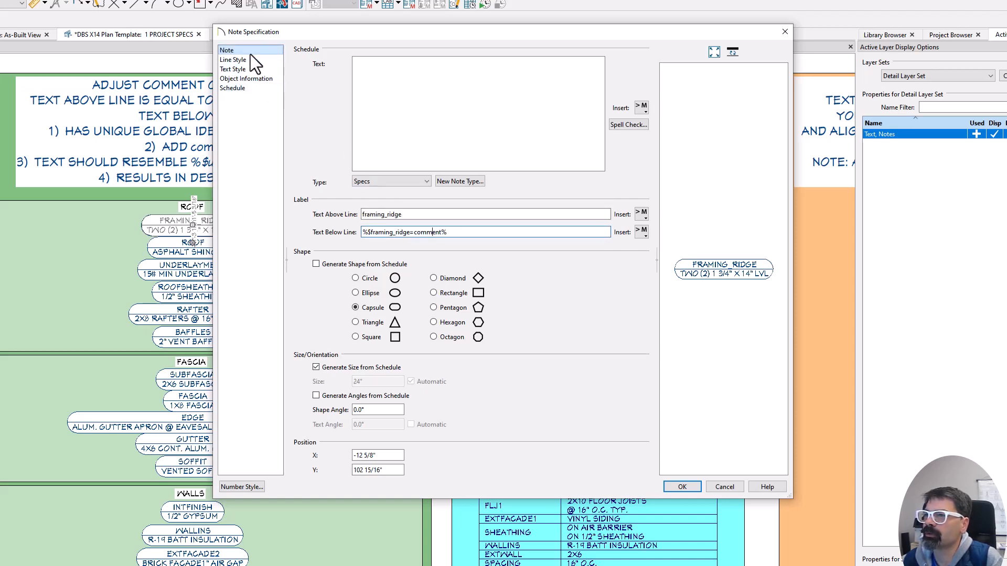
click(252, 78)
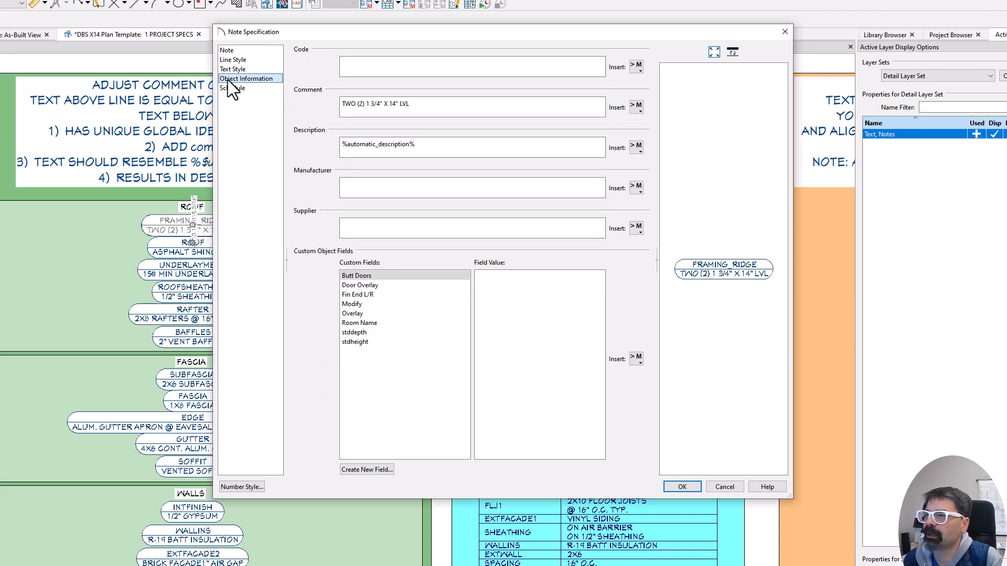
drag(430, 108, 320, 96)
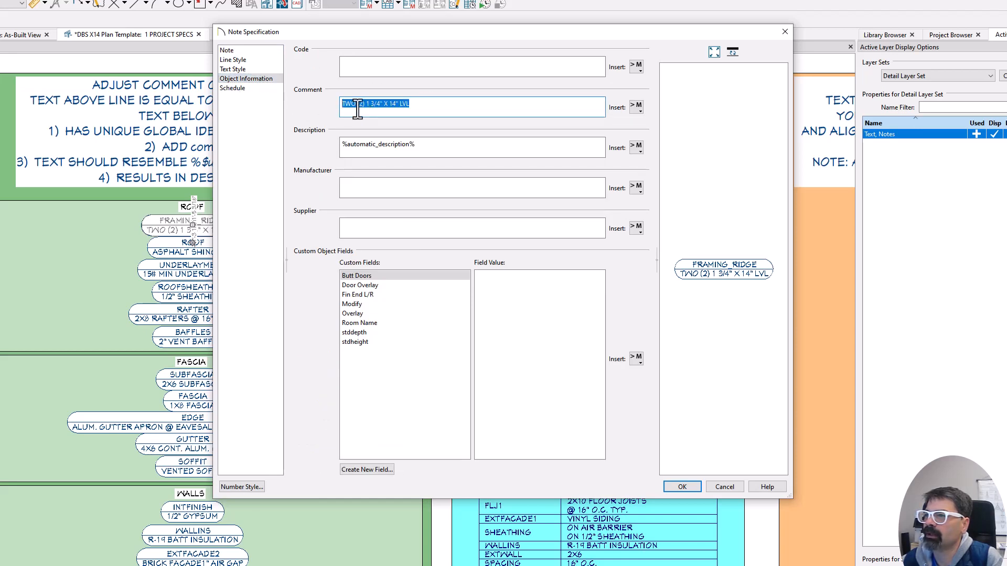
click(420, 108)
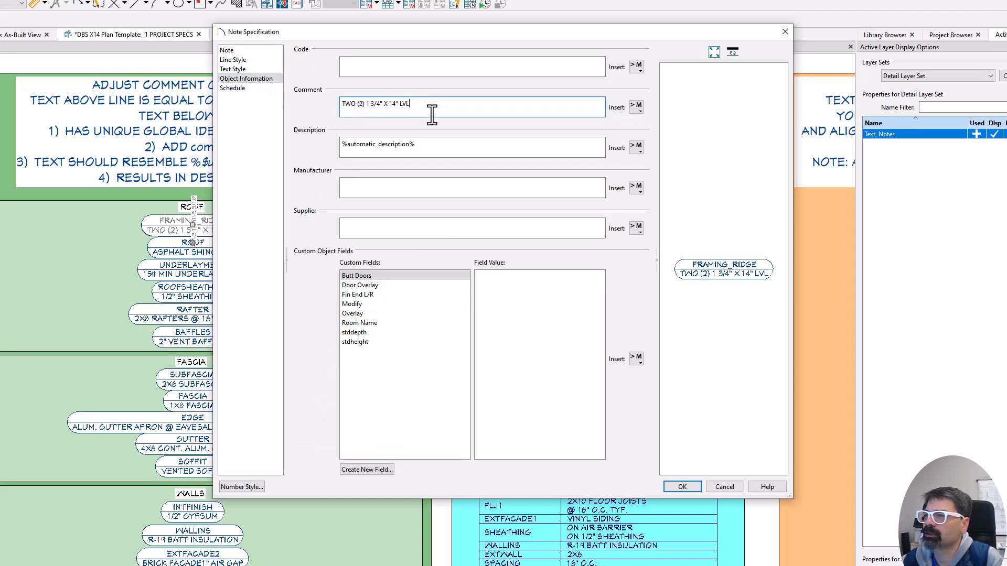
click(682, 486)
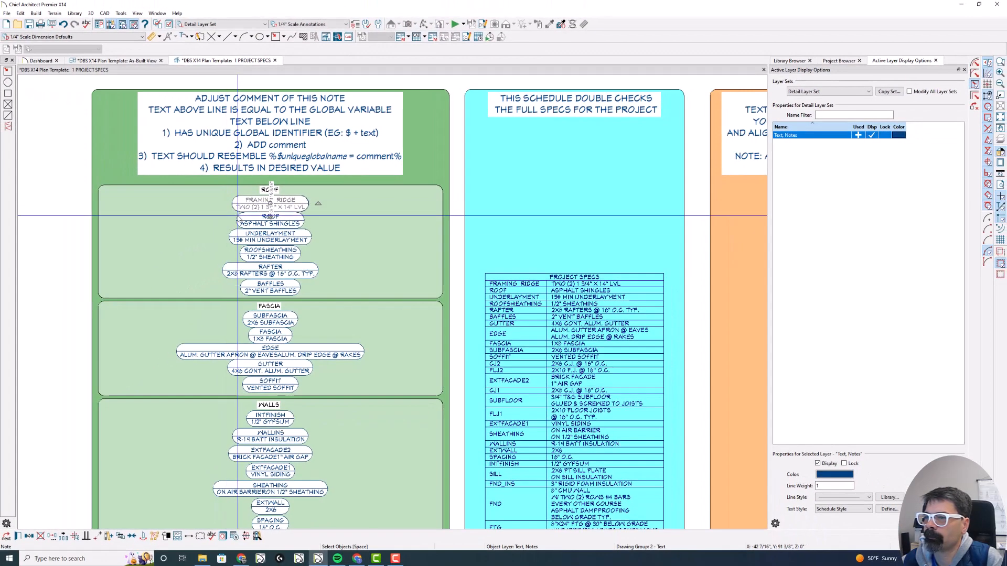
Examine the multi-line Object Information comment of the edge note in the Fascia group and how its label displays it.
click(243, 220)
scroll(263, 271, down, 1)
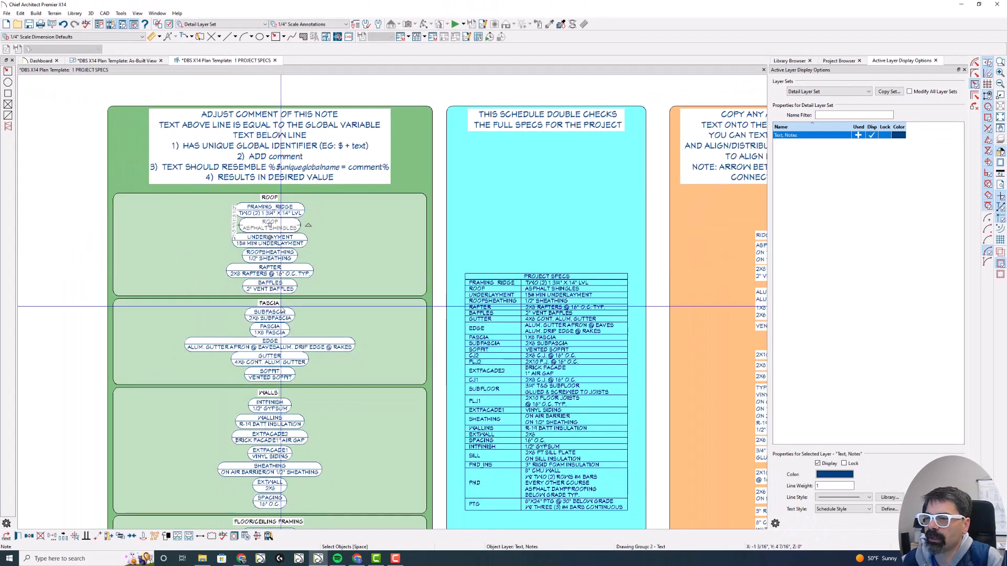
double_click(270, 344)
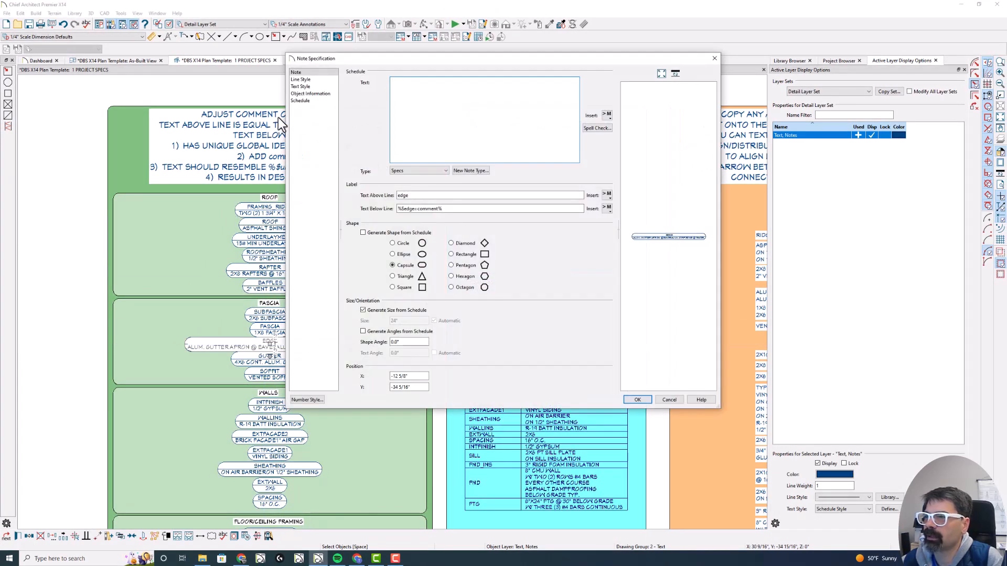
click(307, 93)
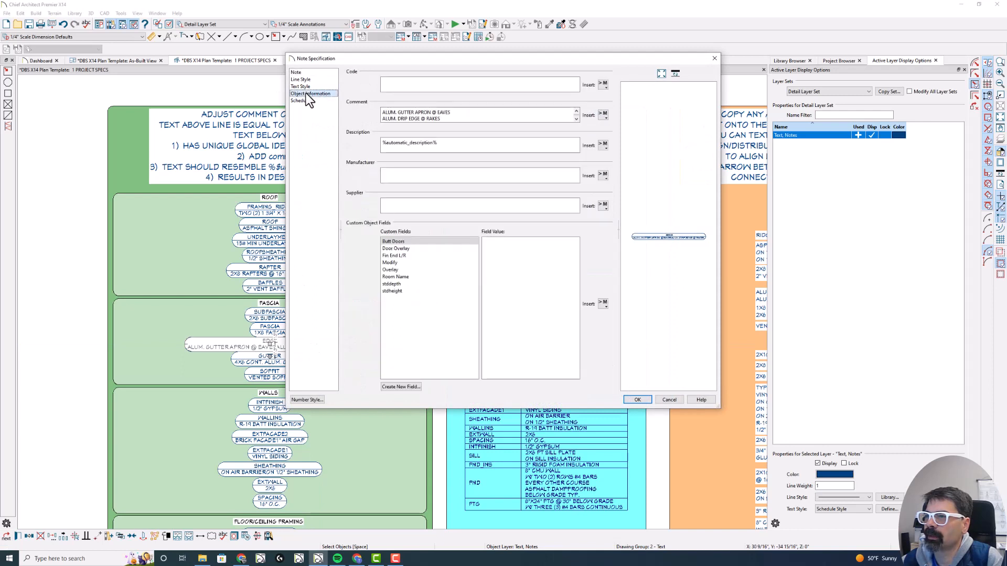
click(453, 119)
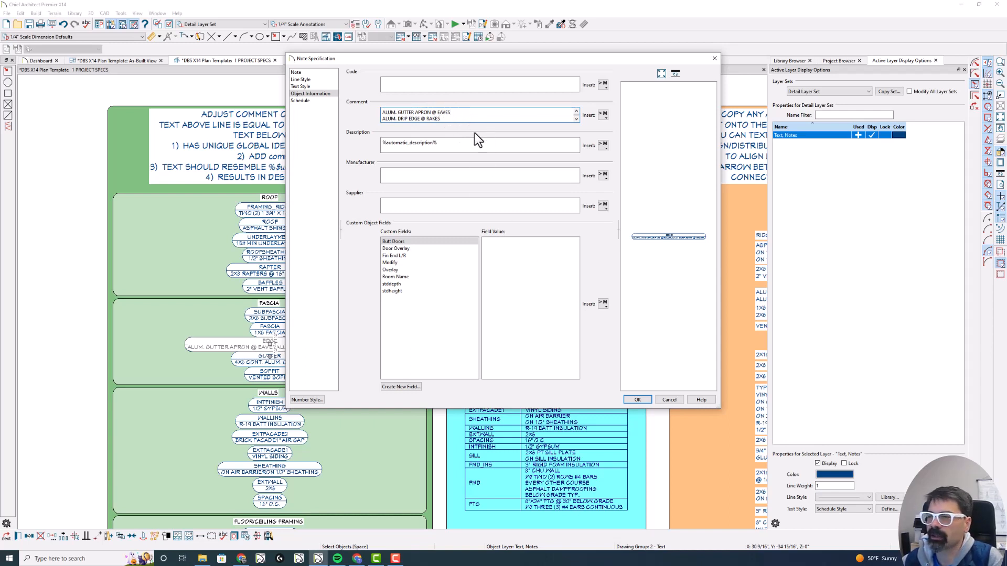
click(637, 400)
scroll(251, 370, up, 3)
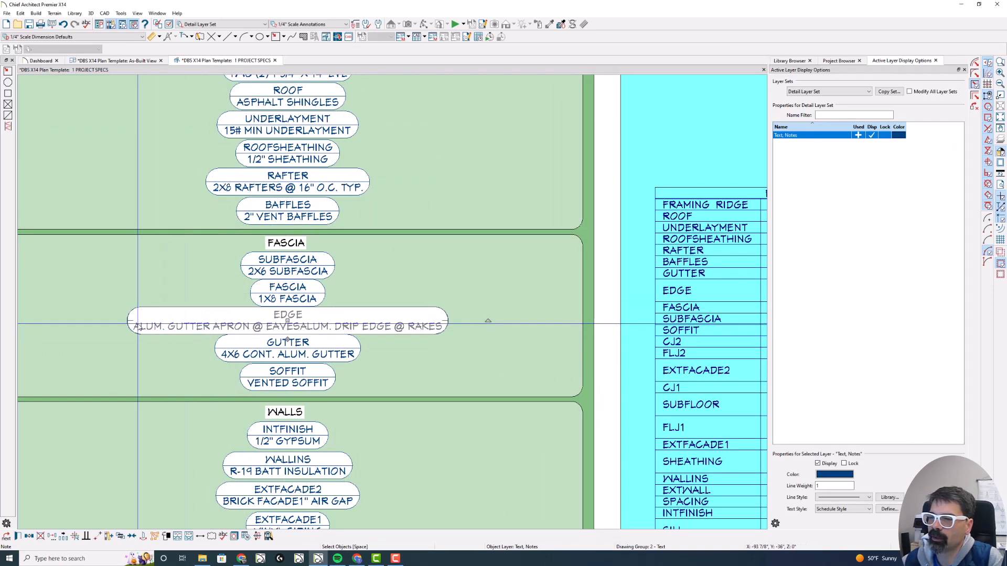
scroll(139, 325, down, 2)
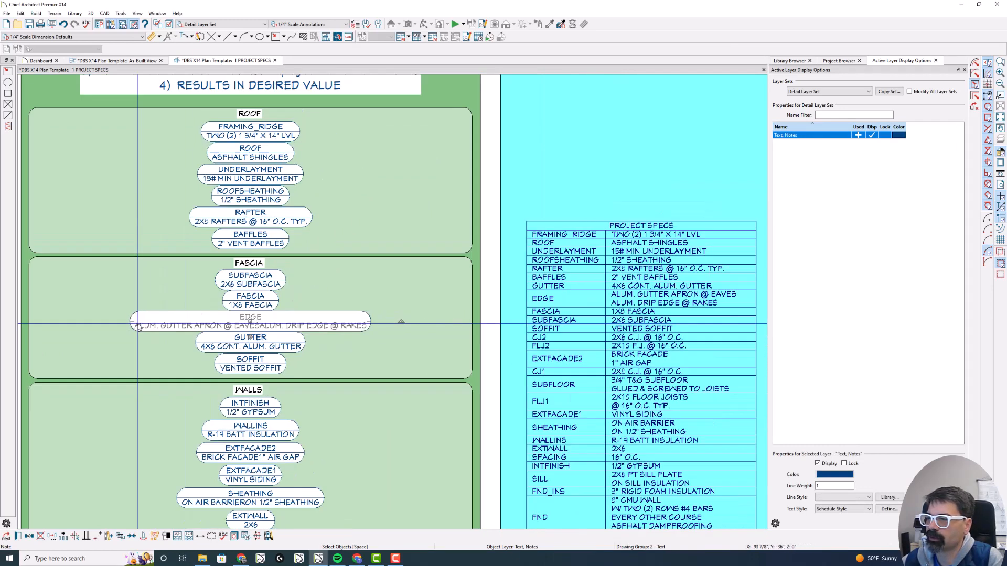
Examine the comment macro in the edge note's text below the line.
double_click(183, 328)
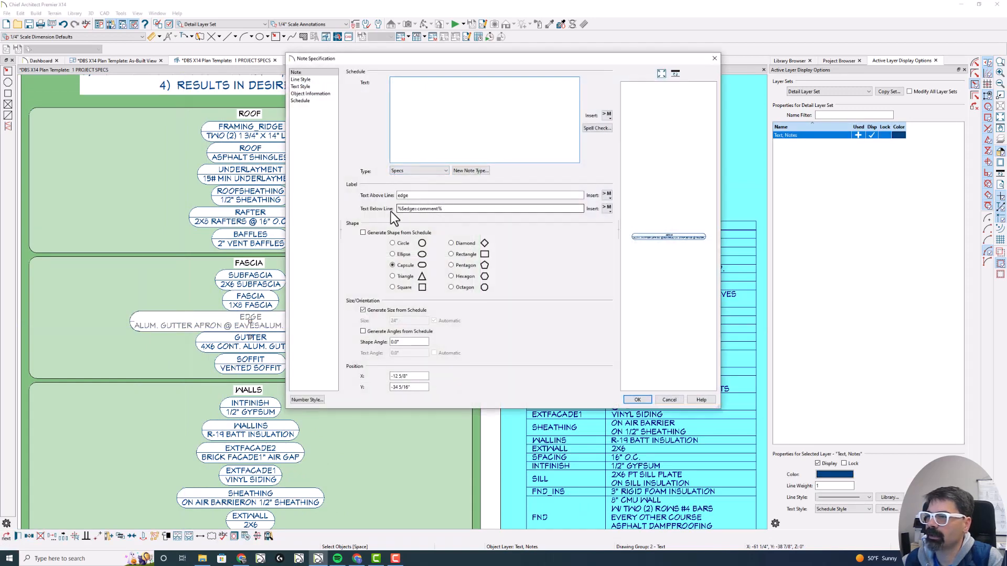
drag(445, 212, 396, 210)
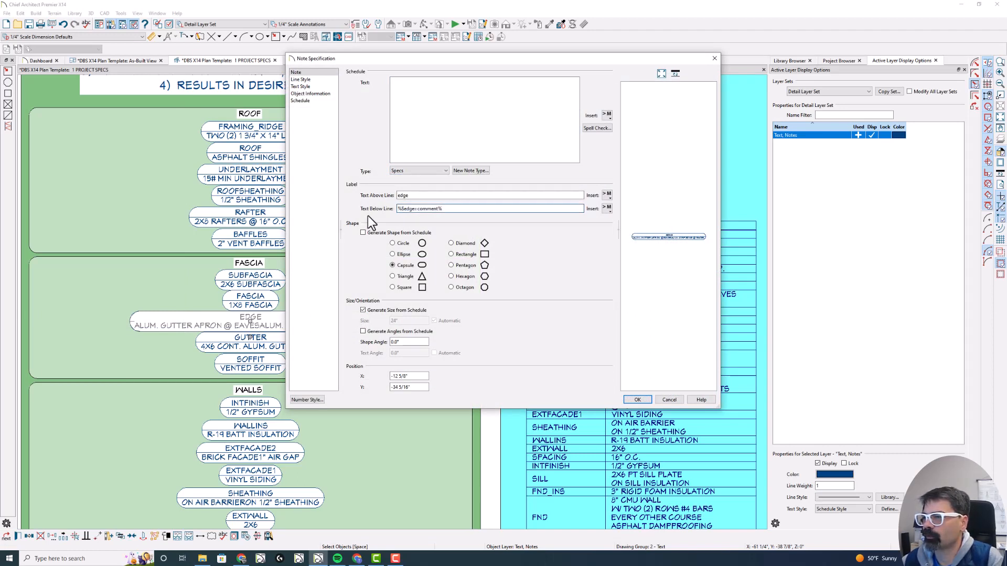
click(638, 401)
Examine the Subfloor and Edge rows of the Project Specs schedule against the notes in the green column.
scroll(380, 275, down, 2)
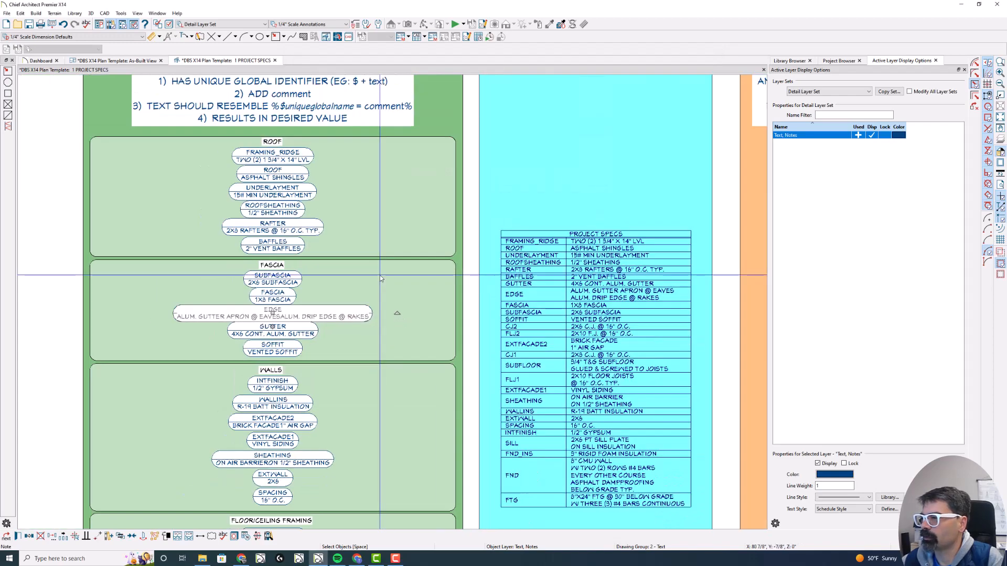
scroll(593, 366, up, 3)
click(592, 367)
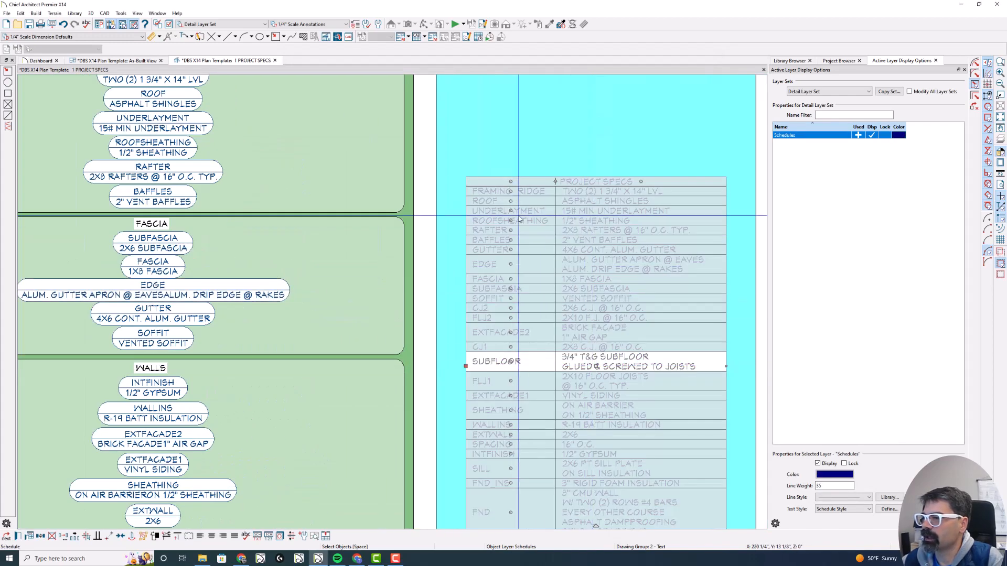
scroll(525, 316, down, 1)
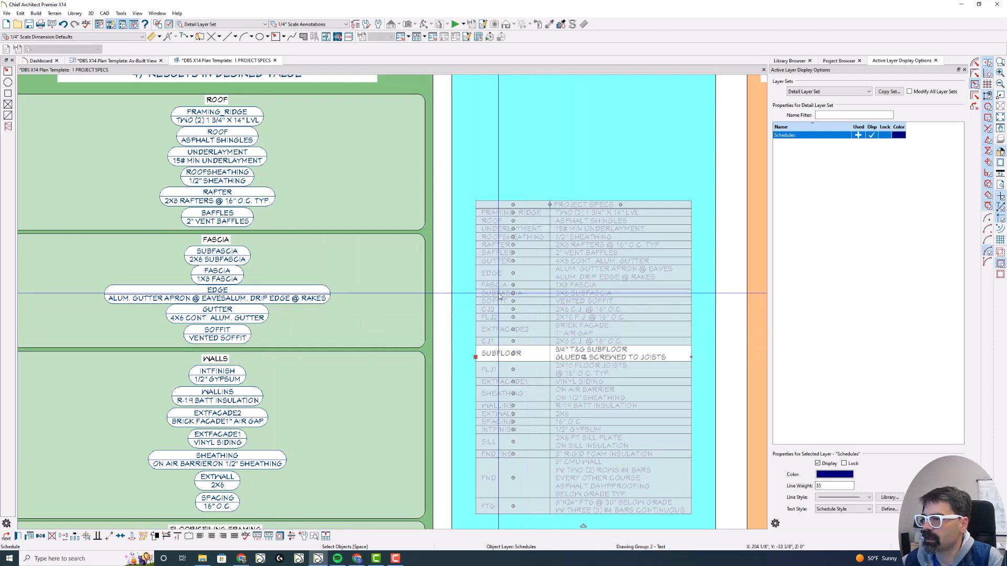
click(587, 279)
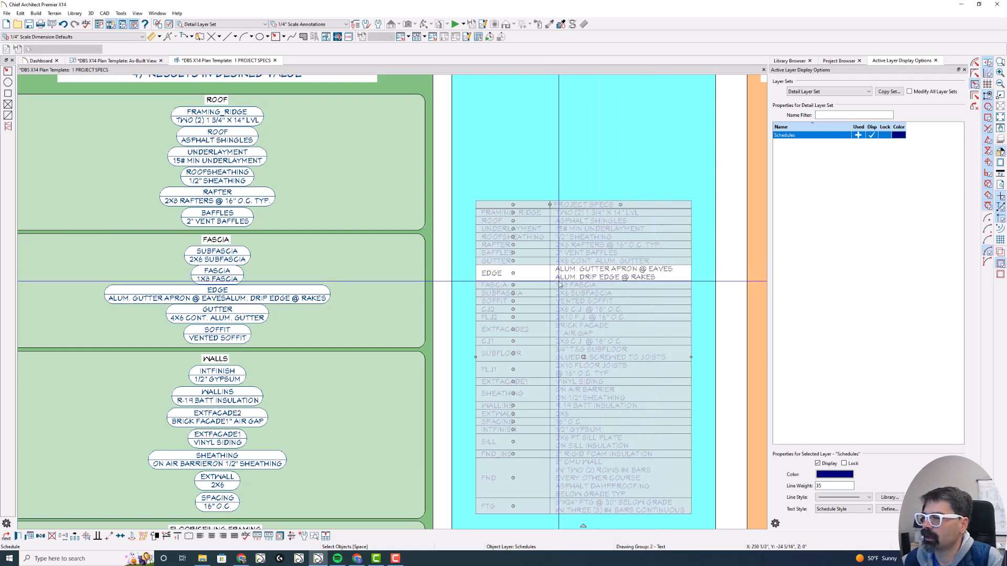
scroll(558, 276, down, 3)
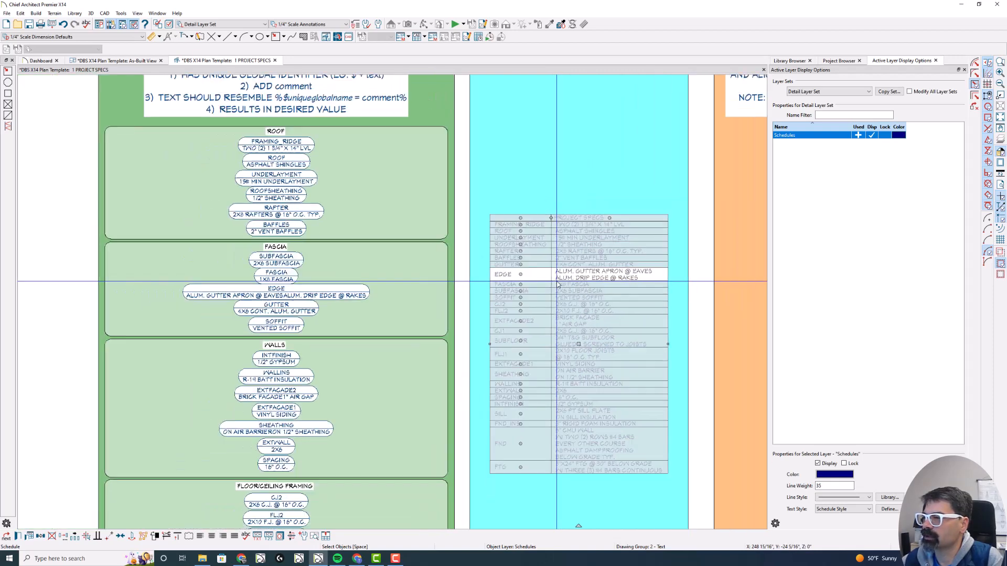
scroll(556, 282, down, 2)
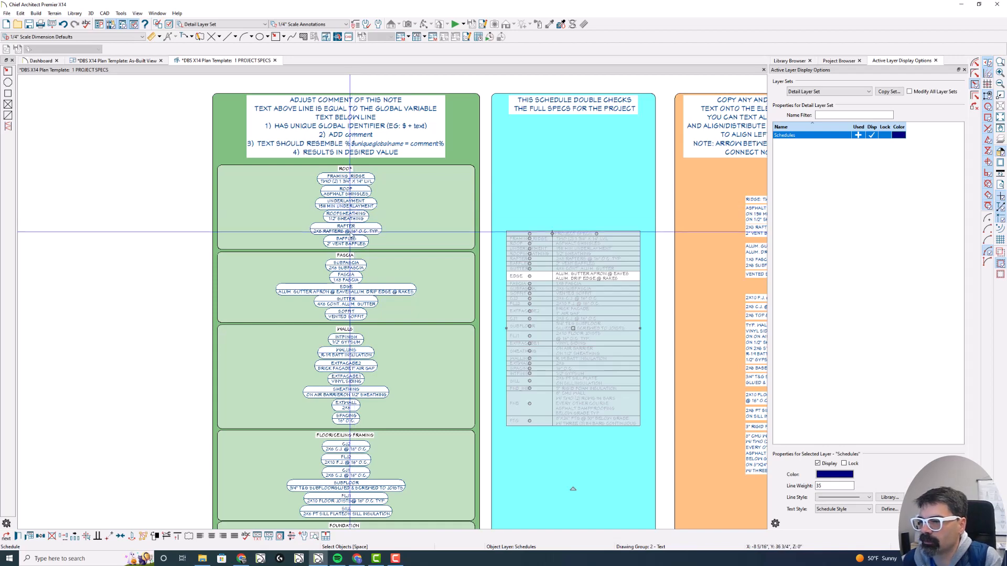
Examine the full Project Specs schedule alongside the note groups from Roof to Foundation in the green column.
scroll(355, 207, down, 2)
middle_drag(384, 262, 362, 226)
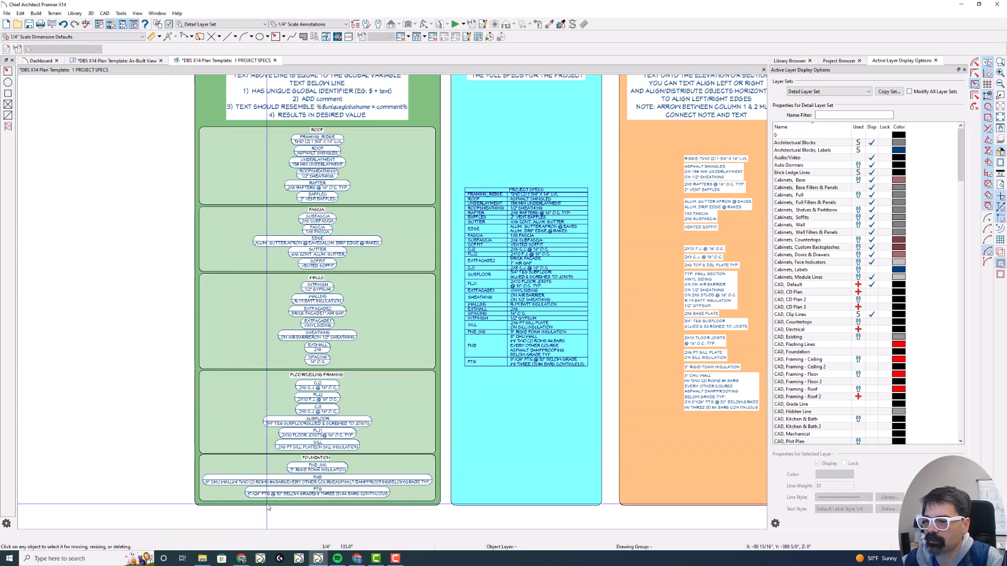
scroll(116, 375, down, 1)
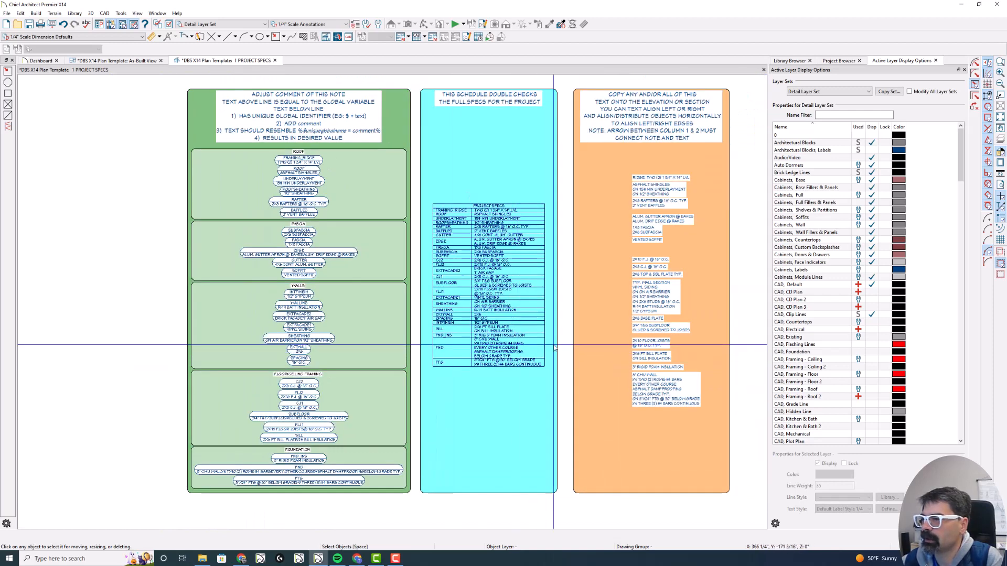
scroll(456, 287, up, 3)
click(456, 286)
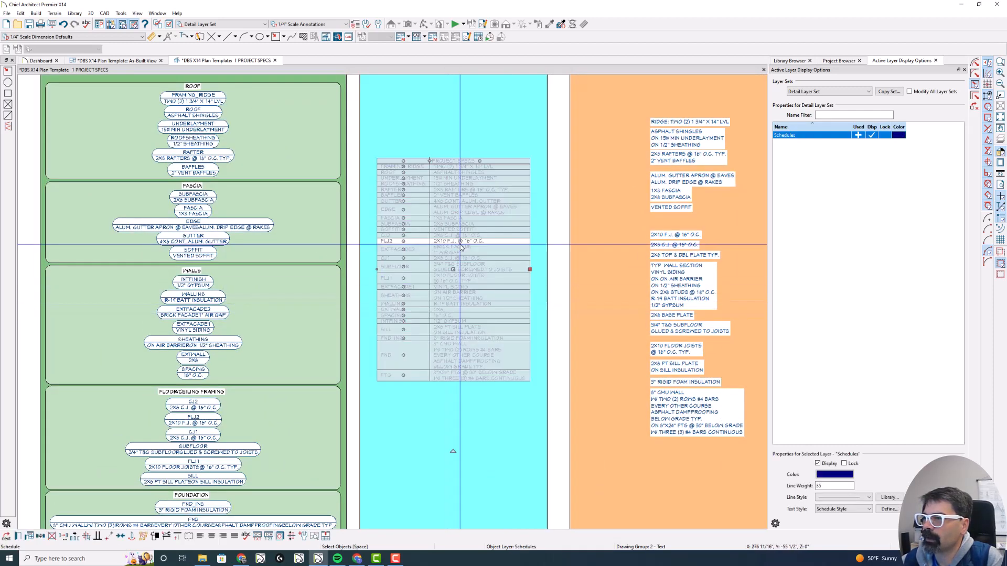
key(Escape)
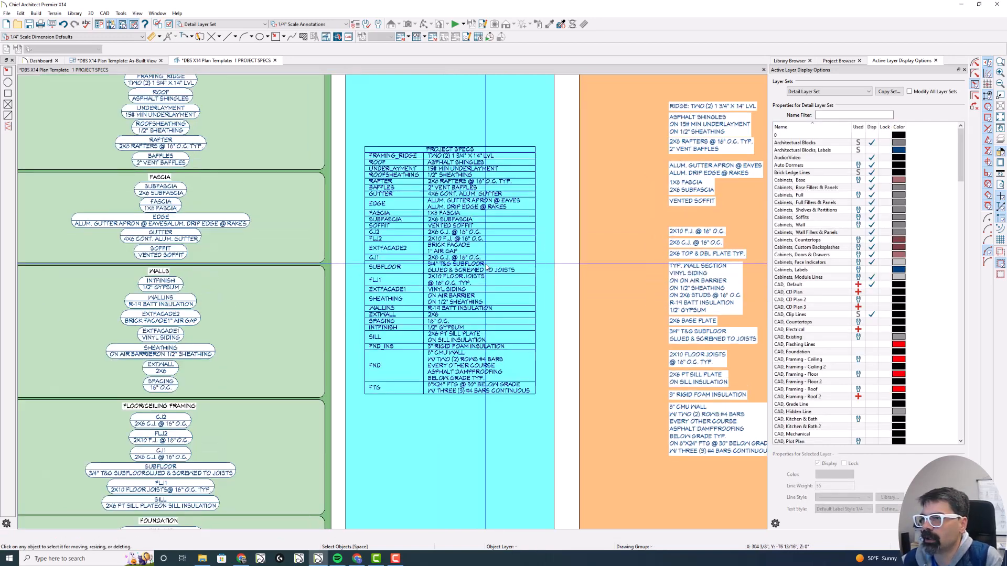
scroll(474, 267, up, 1)
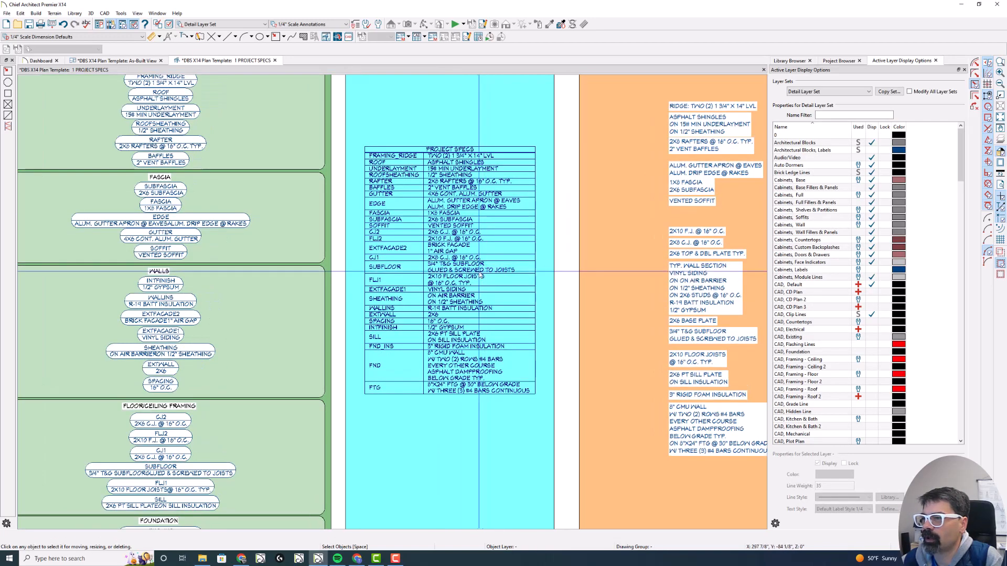
click(383, 161)
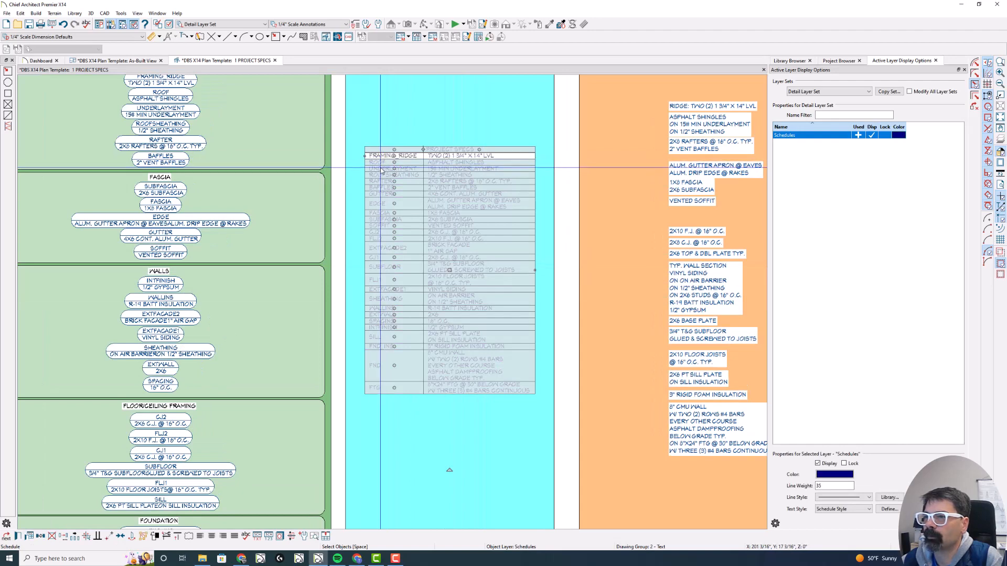
Examine the subfascia note's text above and below the line and the two Project Specs schedule columns they correspond to.
double_click(162, 192)
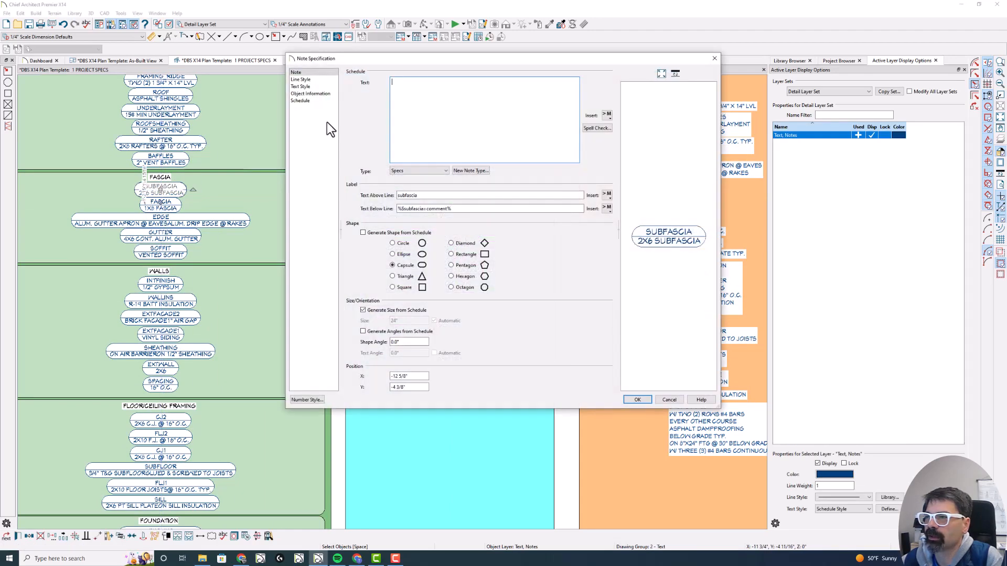
click(415, 196)
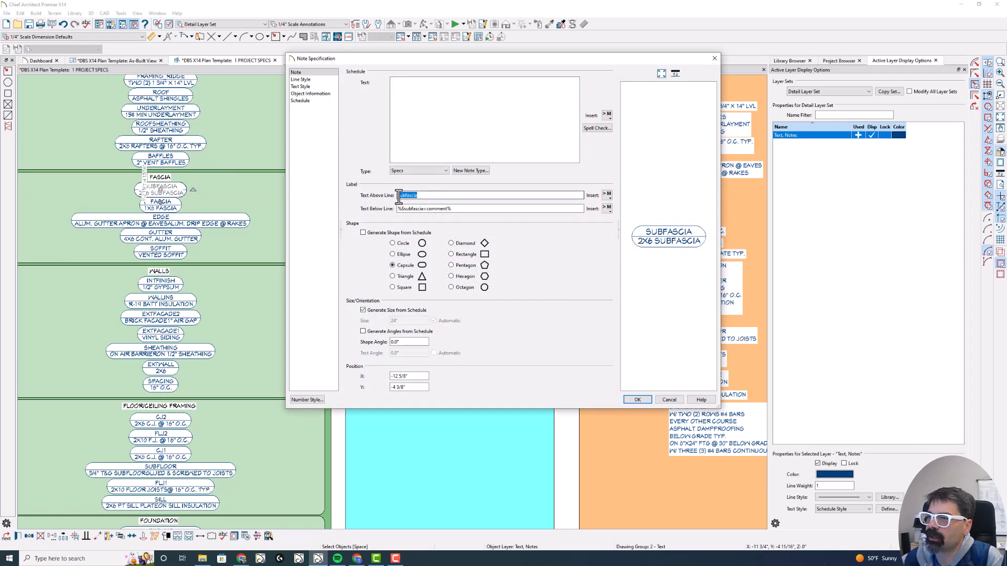
click(416, 209)
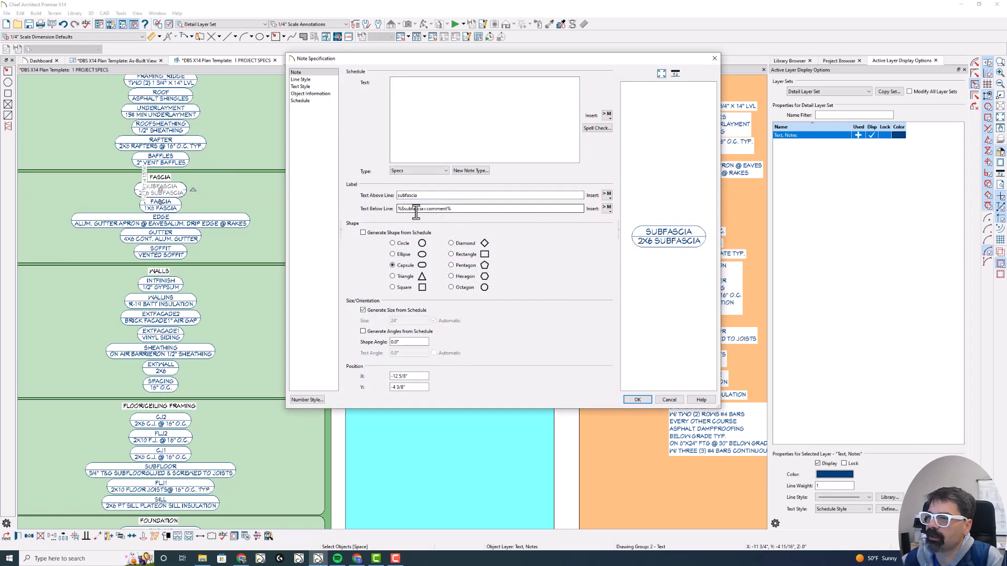
click(669, 399)
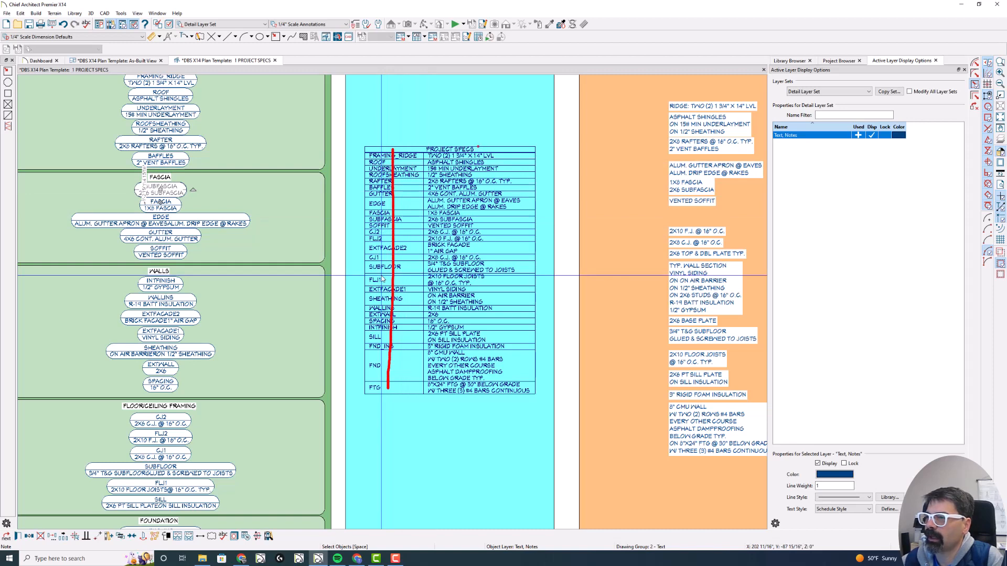
drag(477, 144, 480, 263)
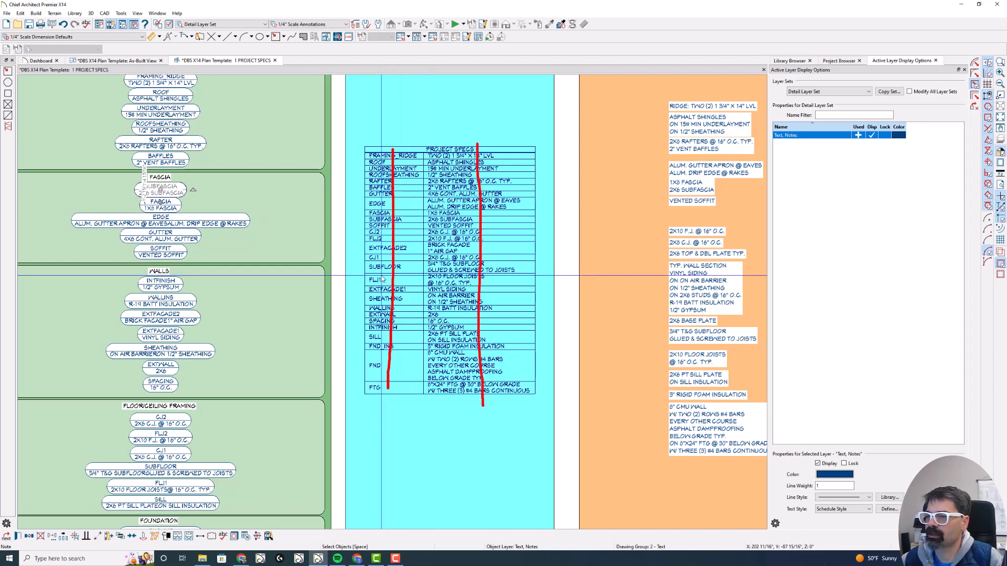
scroll(182, 346, down, 1)
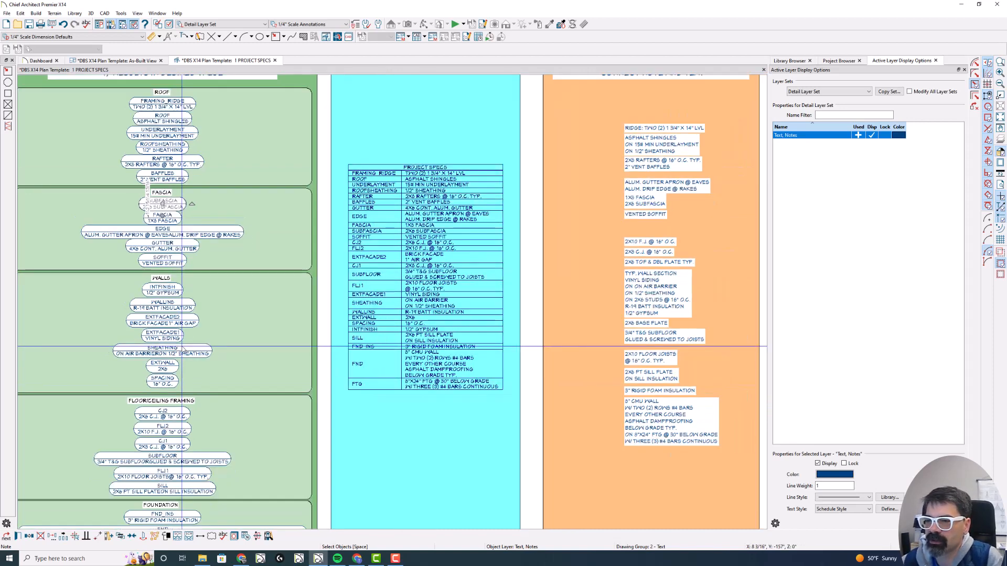
Examine the typical wall section text block and the other copyable text in the orange column.
scroll(182, 346, down, 1)
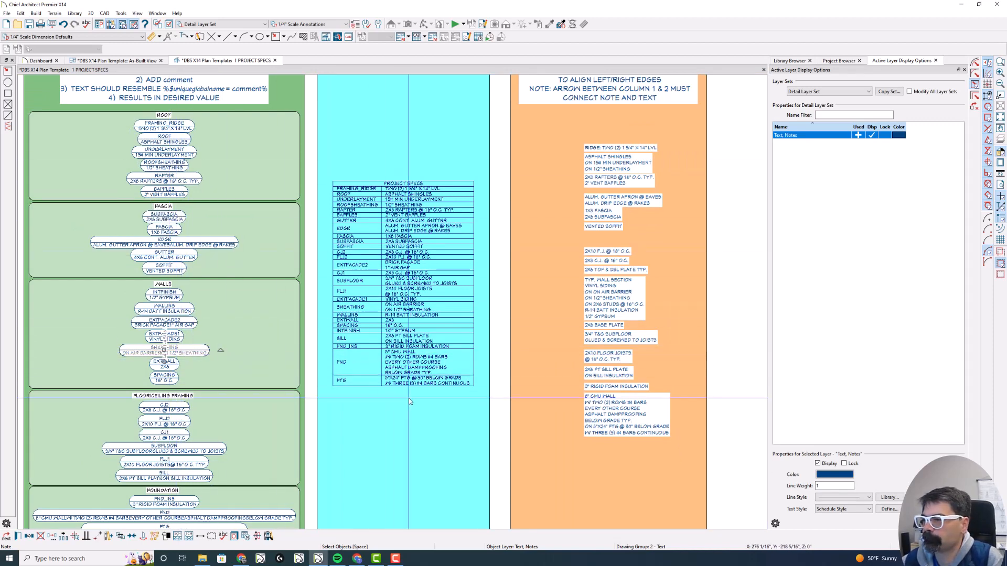
scroll(390, 339, down, 1)
click(596, 321)
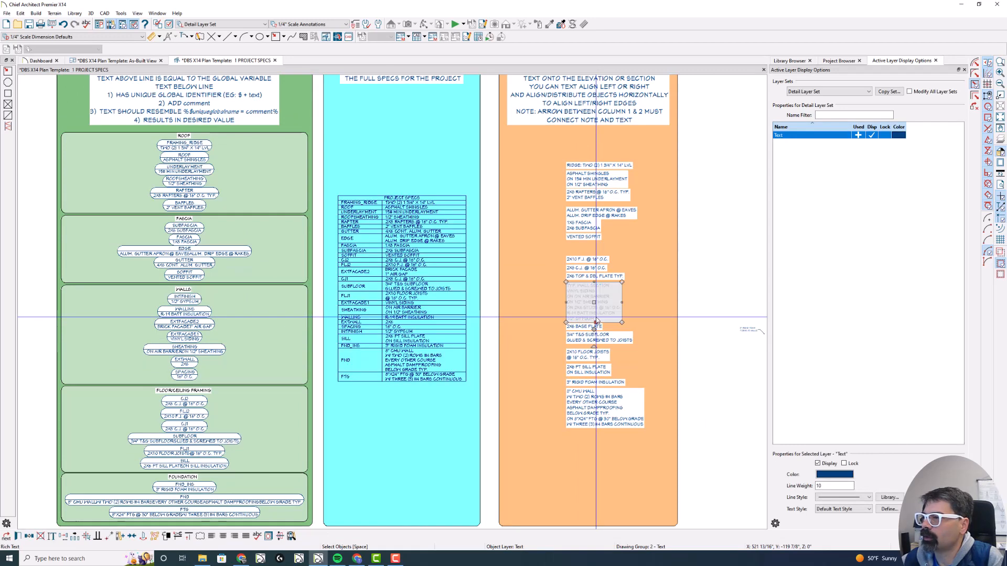
middle_drag(713, 235, 646, 231)
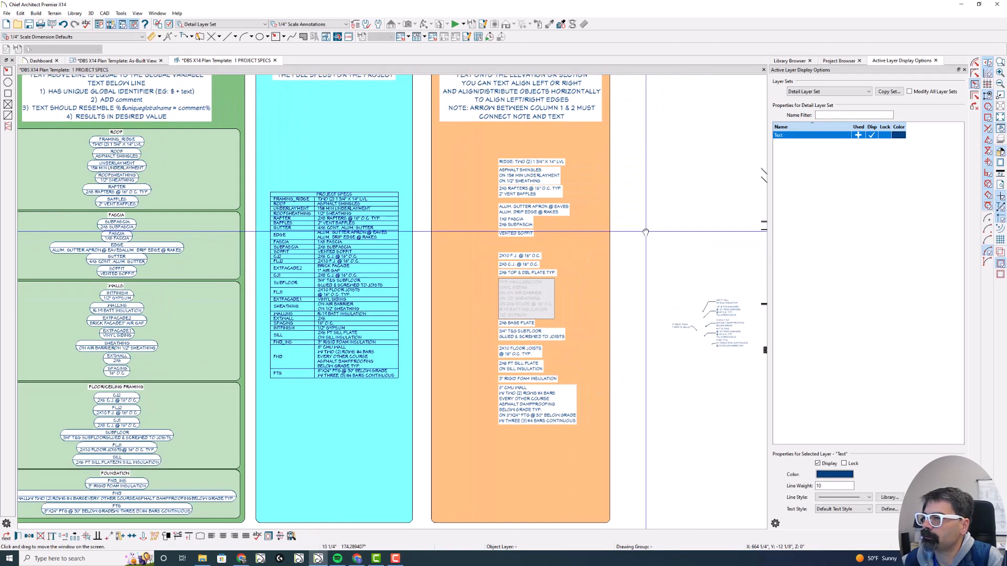
scroll(589, 289, up, 3)
click(619, 255)
click(673, 202)
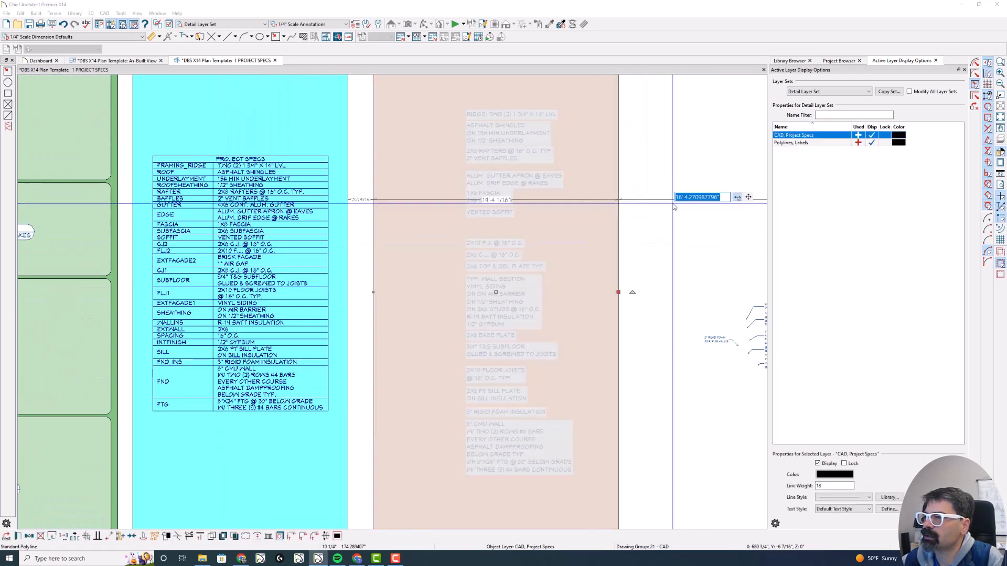
key(Escape)
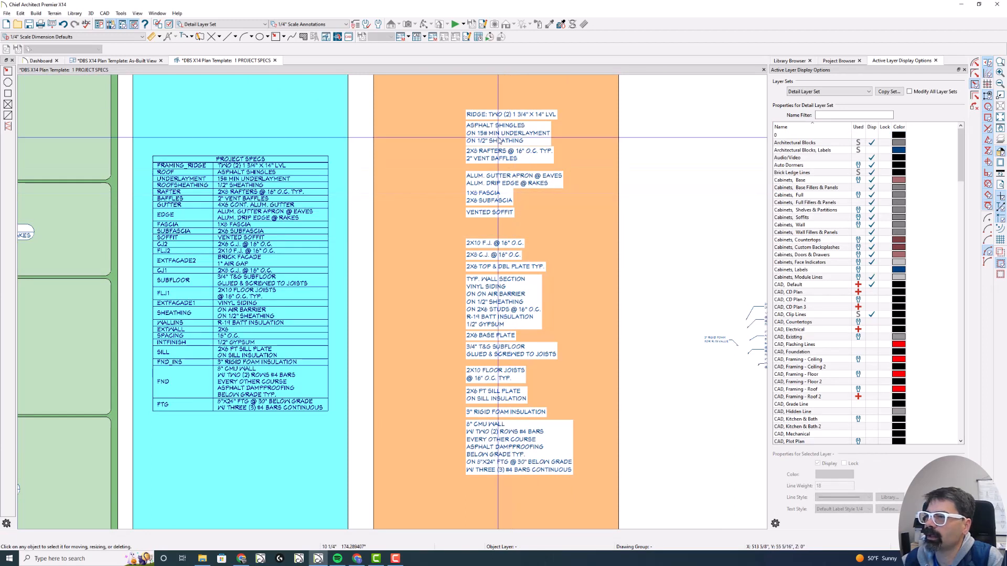
Select all the annotation text in the orange column, and select the CMU wall text block on its own.
drag(438, 92, 600, 527)
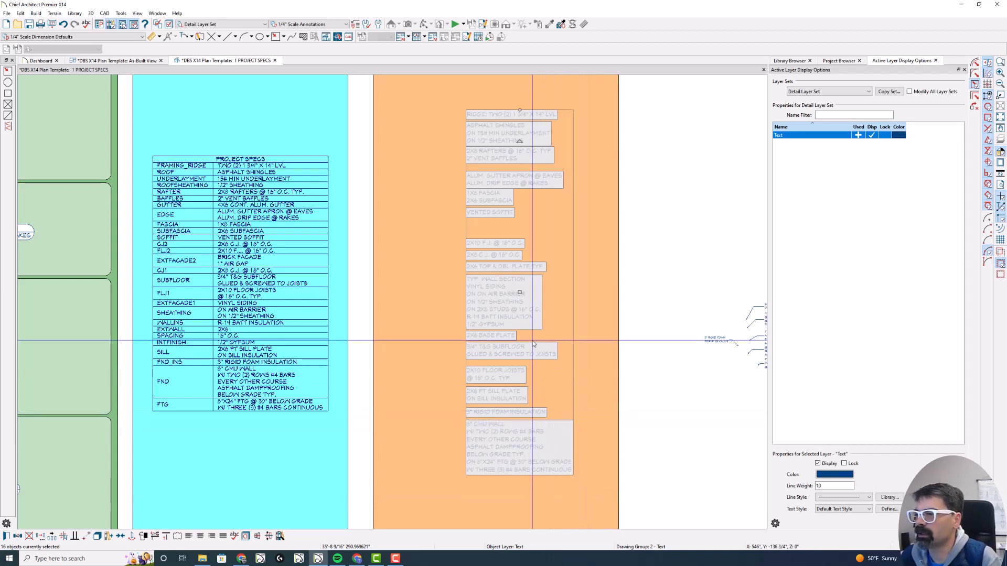
scroll(532, 341, down, 3)
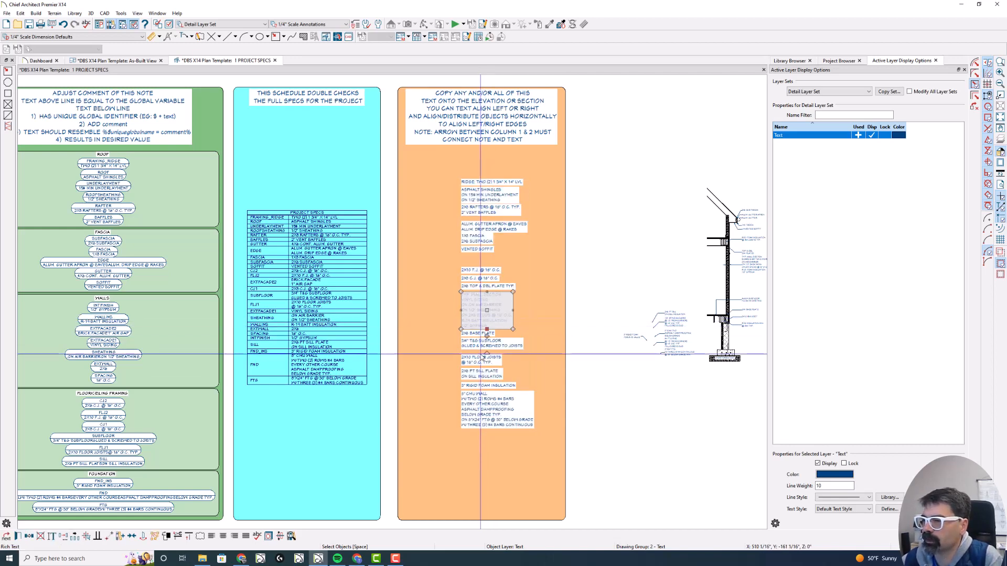
key(Escape)
click(487, 399)
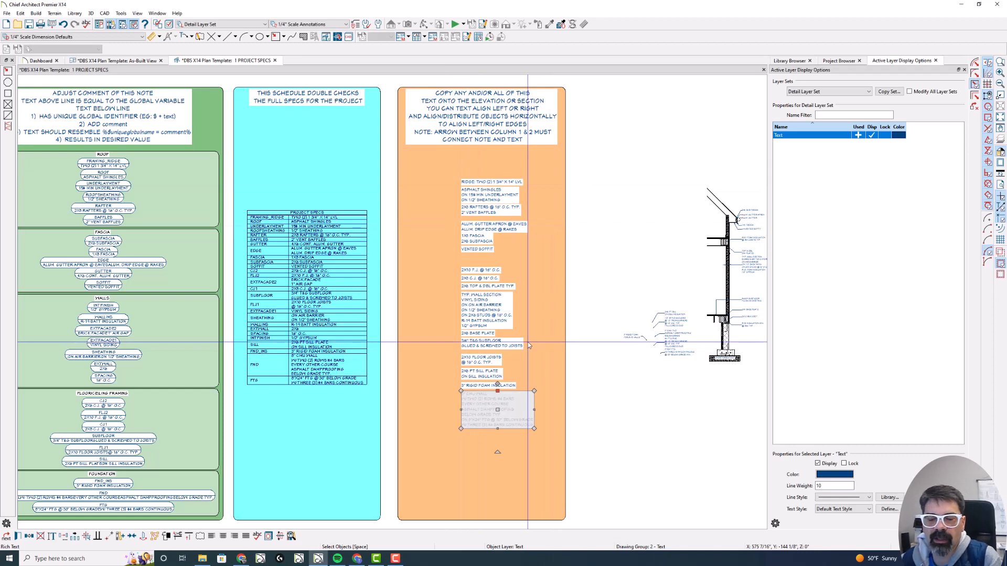
Examine the Roof, Underlayment and Roofsheathing rows of the Project Specs schedule.
scroll(521, 313, up, 3)
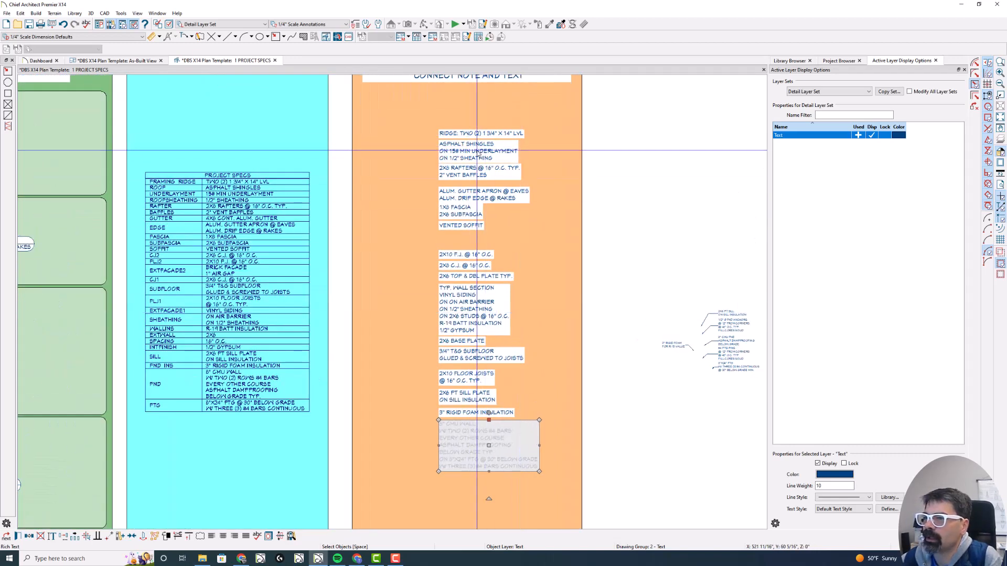
scroll(452, 206, down, 1)
scroll(213, 198, up, 2)
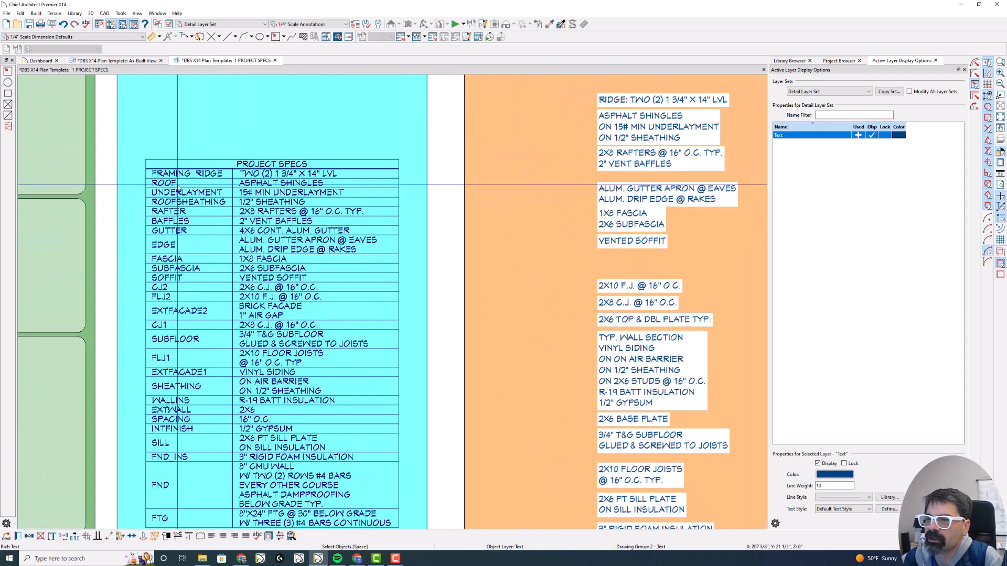
scroll(164, 186, up, 1)
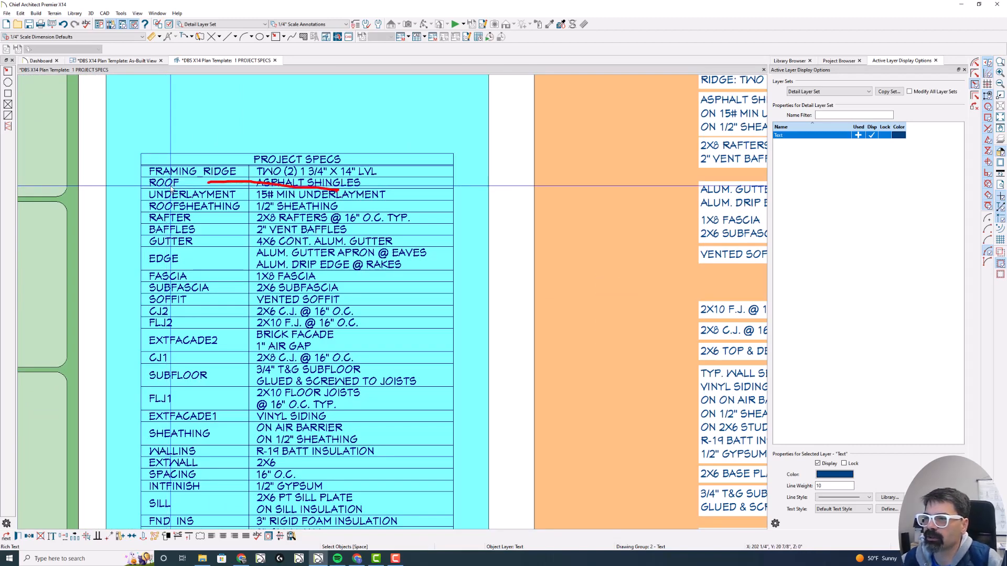
key(Escape)
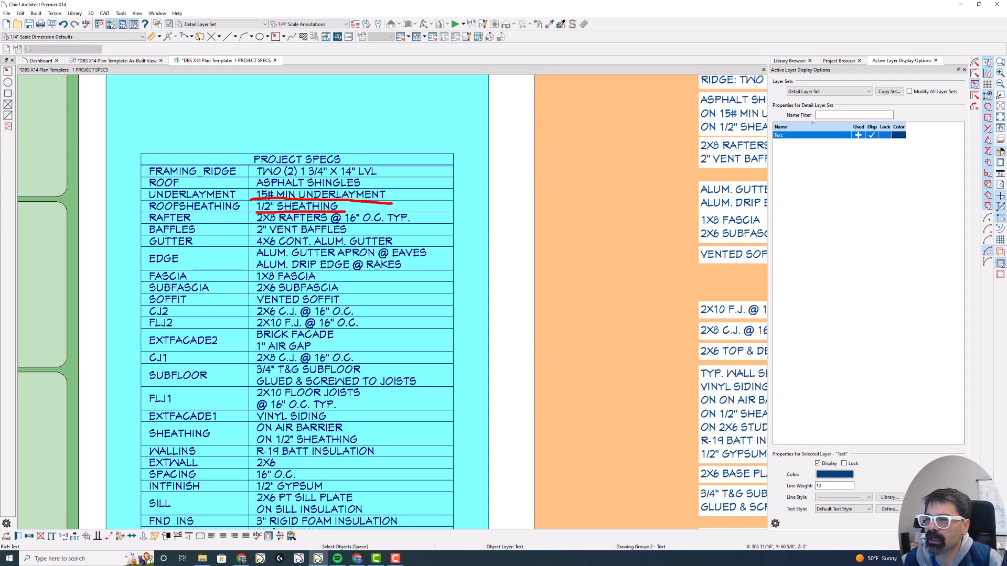
scroll(348, 234, down, 1)
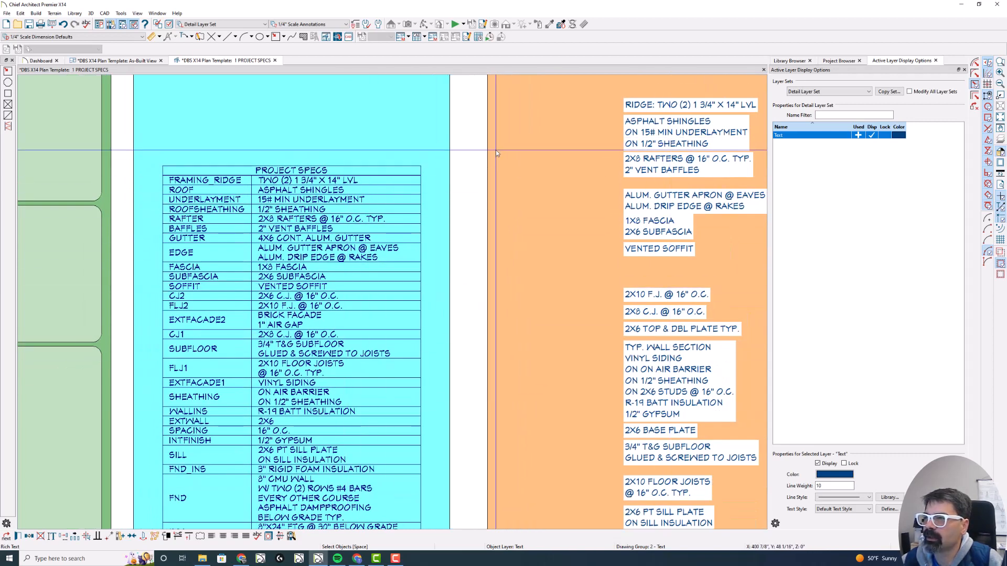
Examine the global variable macros in the rich text of the asphalt shingles block in the orange column.
click(668, 367)
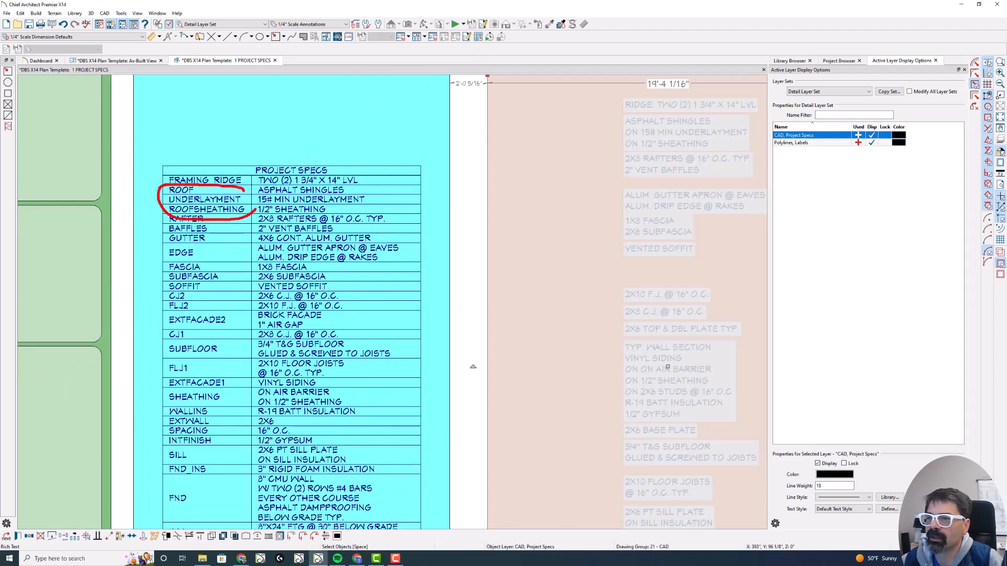
key(Escape)
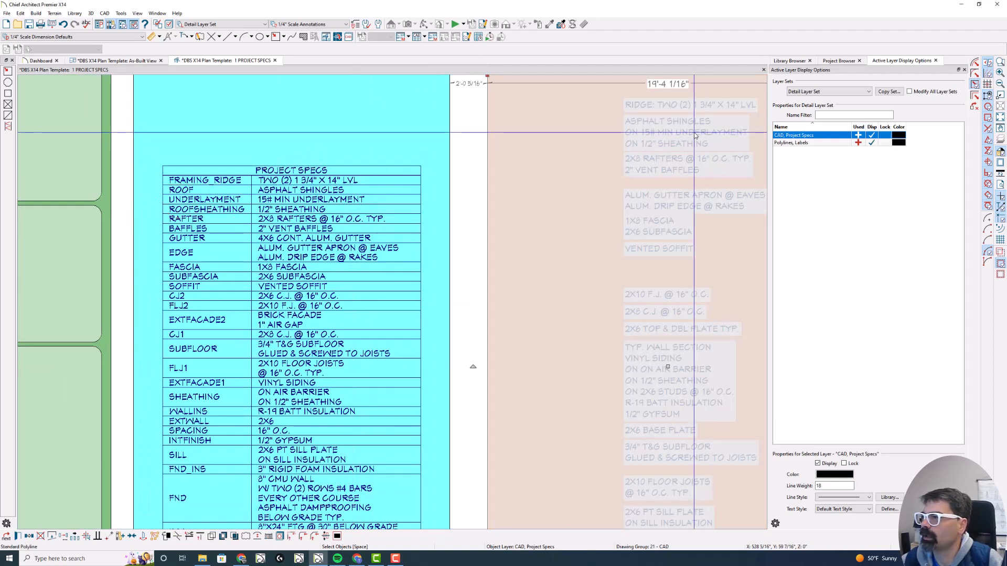
click(693, 132)
scroll(473, 198, down, 2)
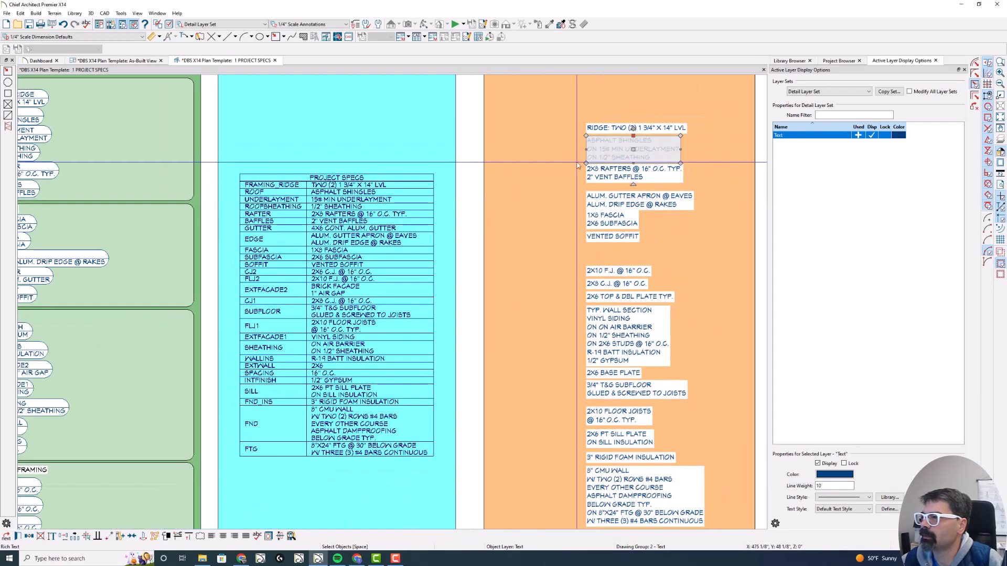
click(469, 149)
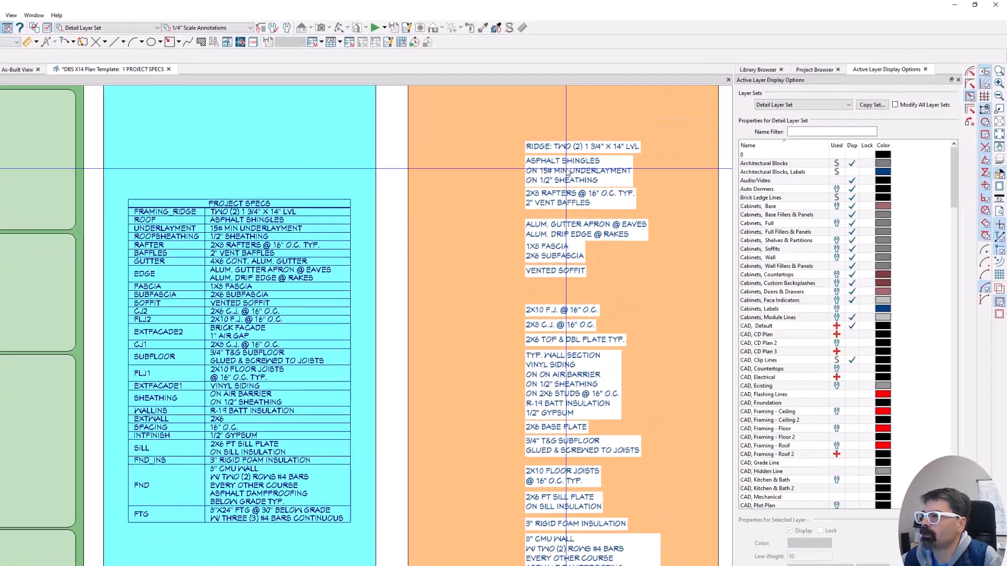
double_click(568, 171)
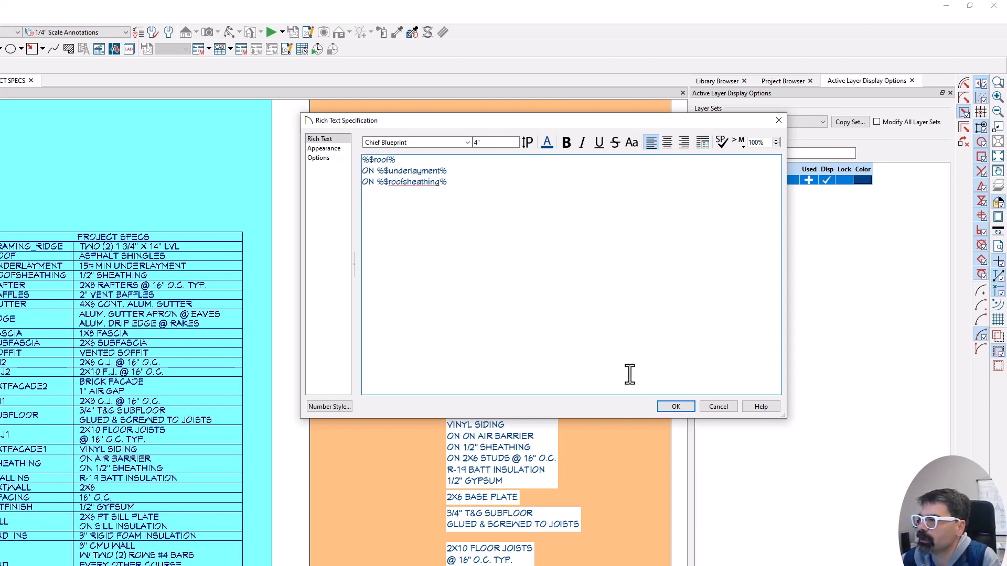
click(675, 407)
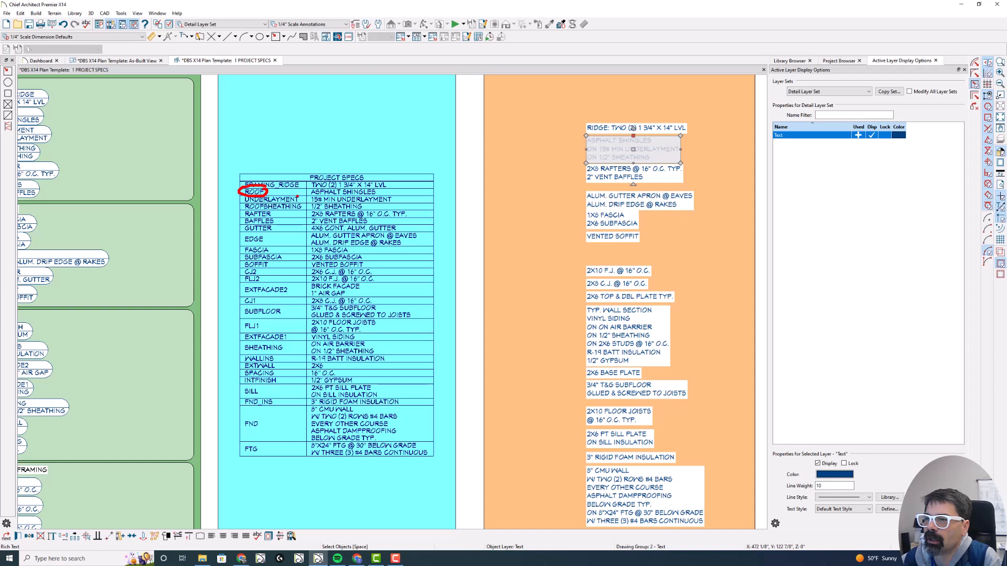
Compare the Roof and Underlayment schedule entries with the corresponding lines of the asphalt shingles text block.
drag(280, 195, 299, 195)
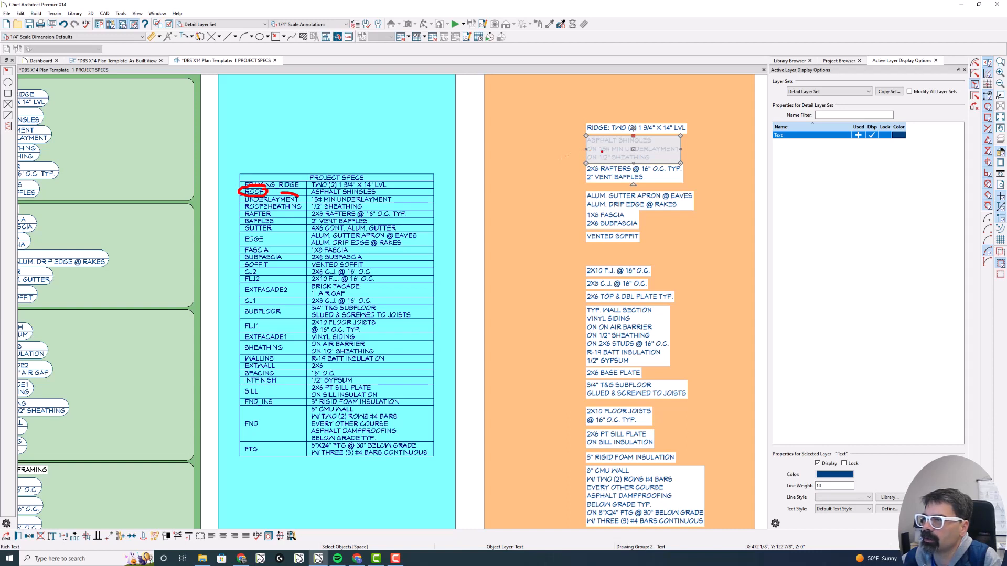
mouse_move(281, 195)
mouse_down()
mouse_move(232, 195)
mouse_move(253, 207)
mouse_move(382, 202)
mouse_up()
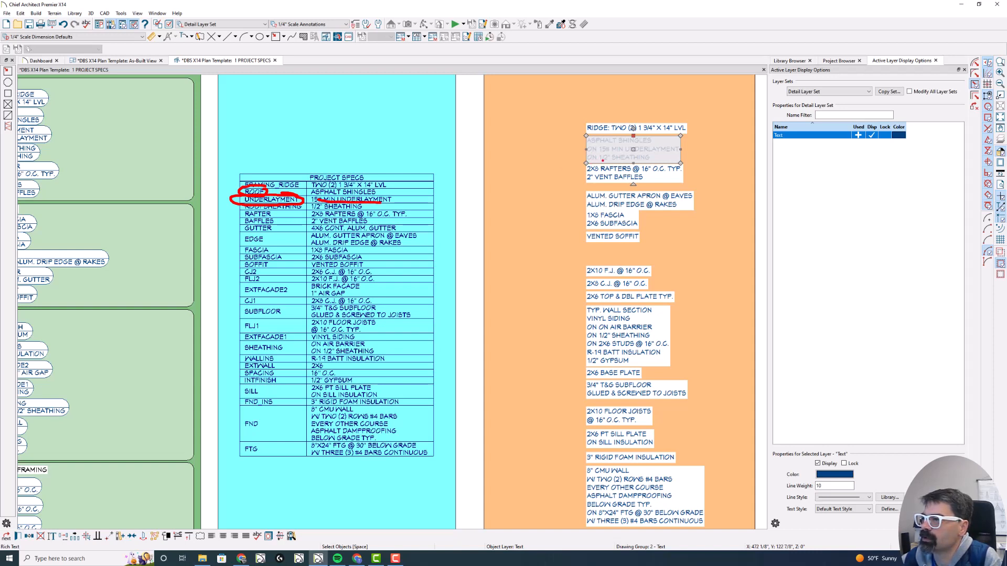
mouse_move(276, 203)
mouse_down()
mouse_move(244, 203)
mouse_move(307, 213)
mouse_move(287, 202)
mouse_up()
mouse_move(352, 203)
mouse_down()
mouse_move(310, 205)
mouse_move(362, 212)
mouse_move(368, 204)
mouse_up()
key(Escape)
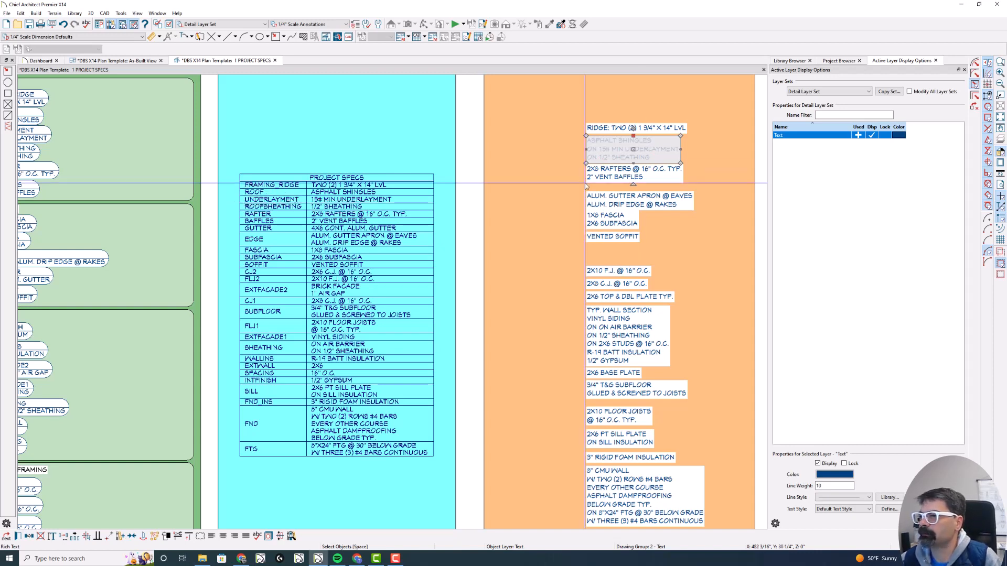
scroll(476, 180, down, 1)
key(Escape)
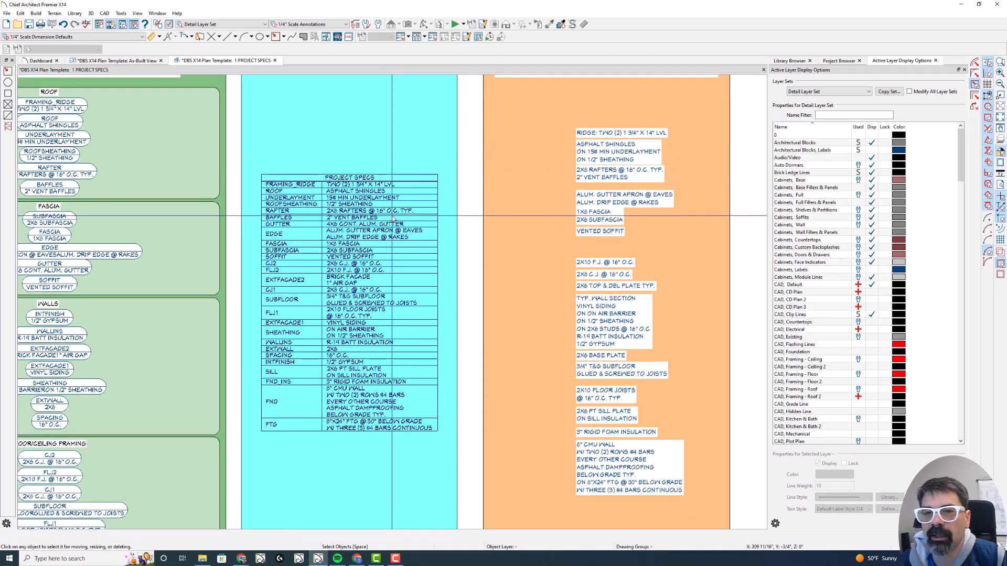
Examine the macros in the asphalt shingles rich text and the Roofsheathing row of the Project Specs schedule.
click(603, 152)
double_click(603, 152)
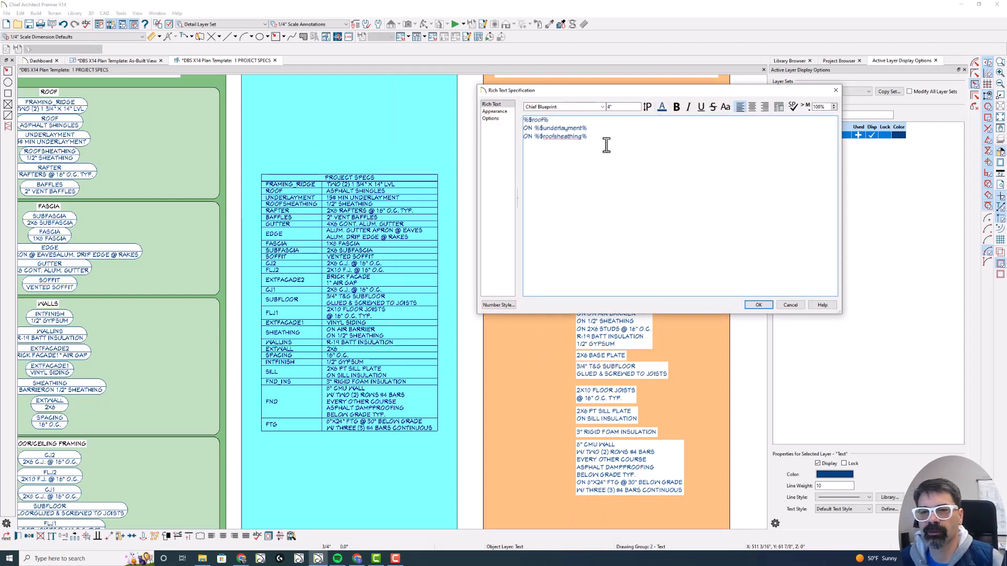
key(Escape)
click(342, 205)
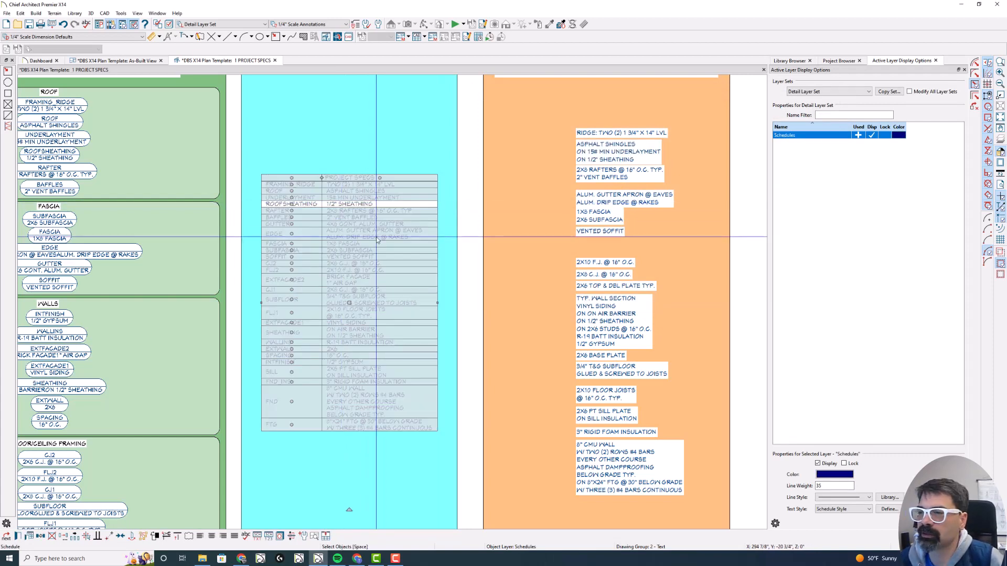
key(Escape)
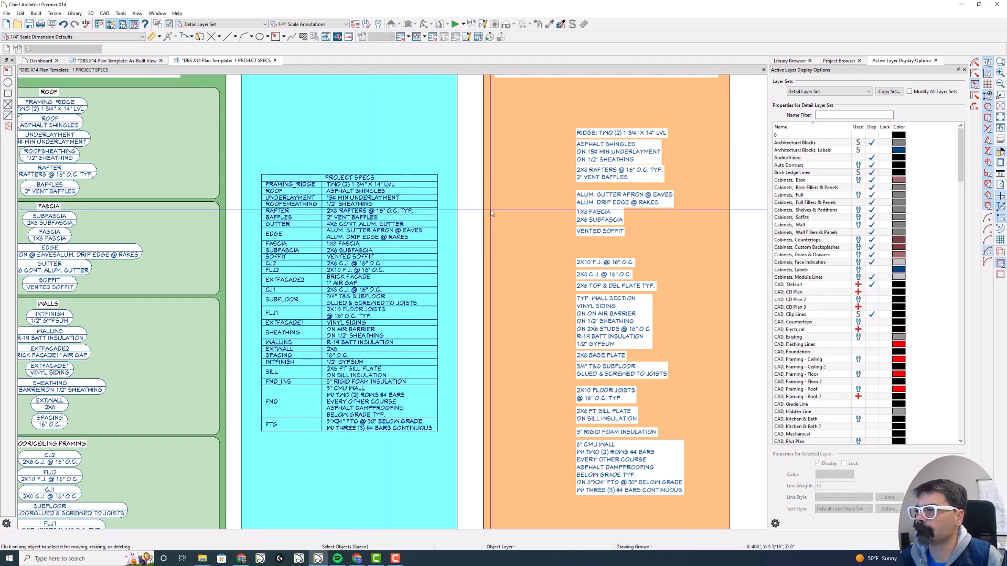
Open the Roofsheathing note's specification from its schedule row and examine the label text and the global variable macro.
scroll(490, 220, up, 1)
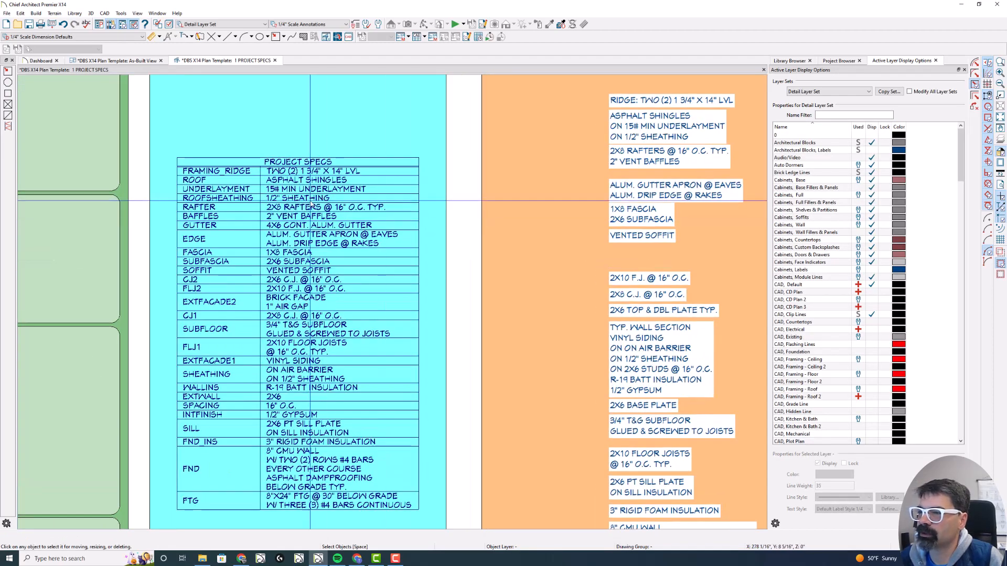
scroll(303, 199, down, 2)
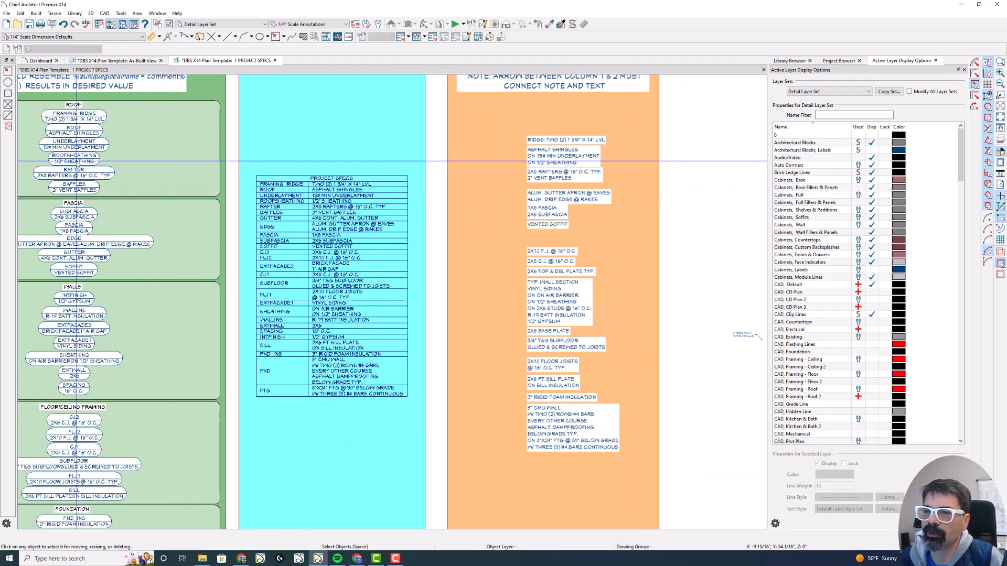
click(72, 161)
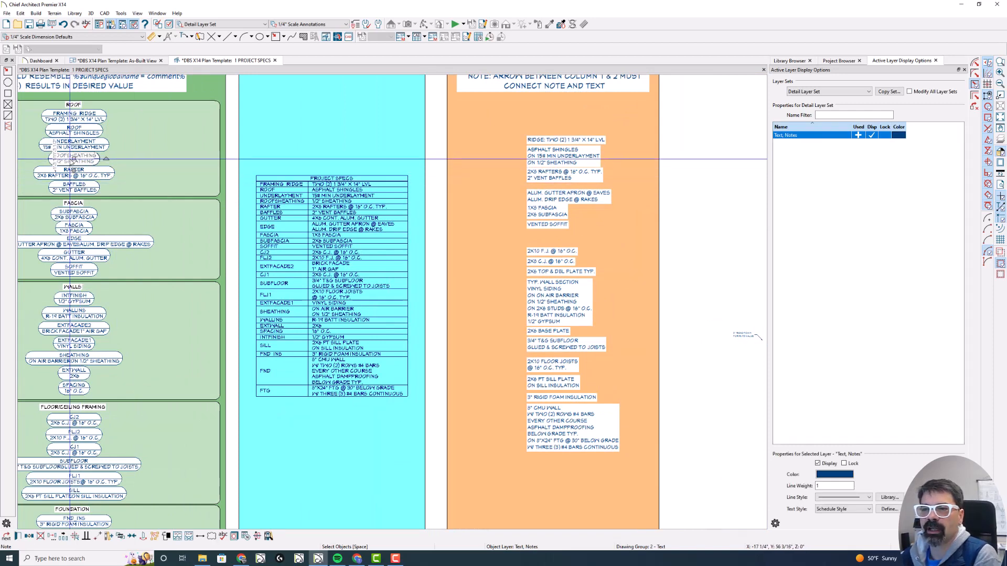
click(332, 214)
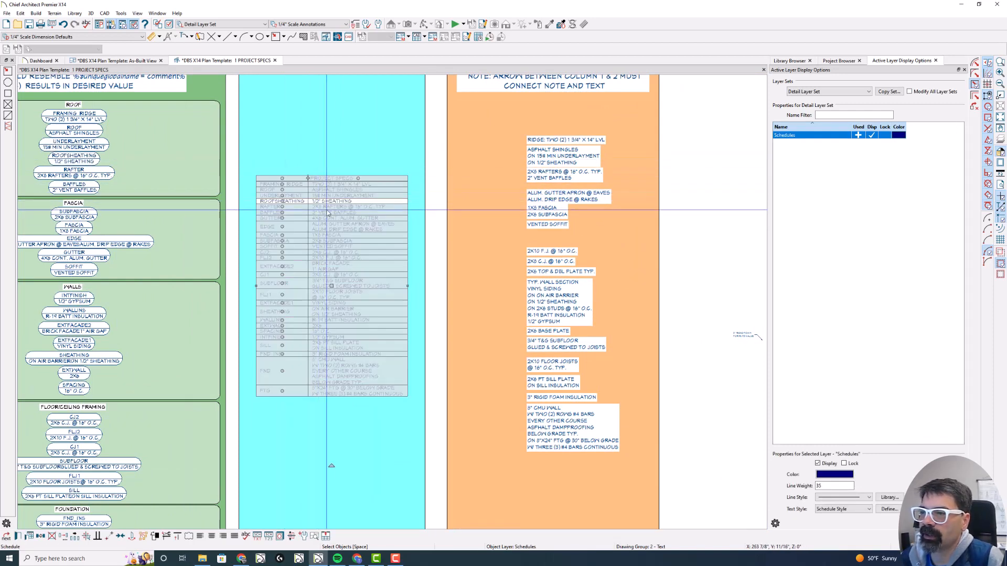
scroll(332, 214, up, 2)
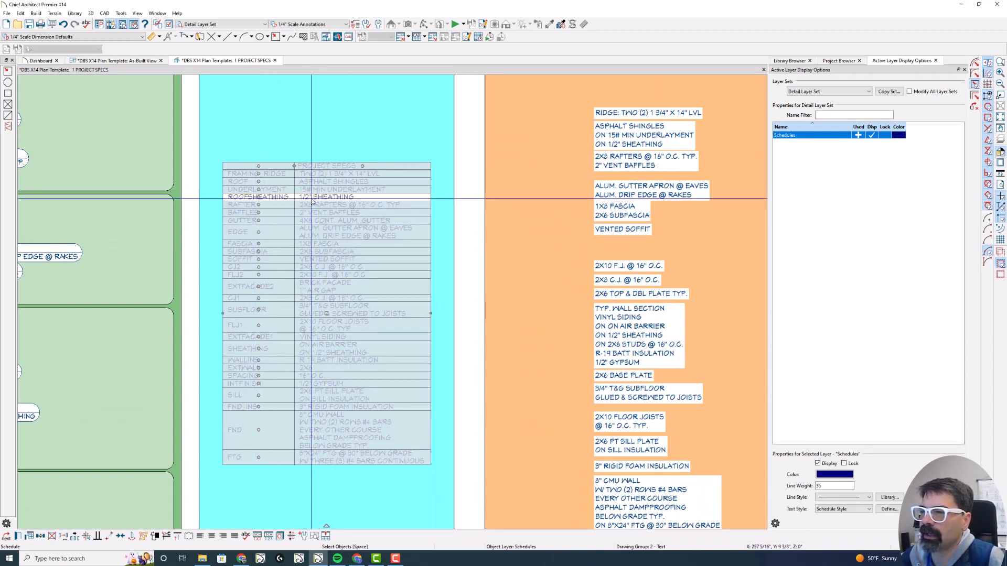
click(30, 536)
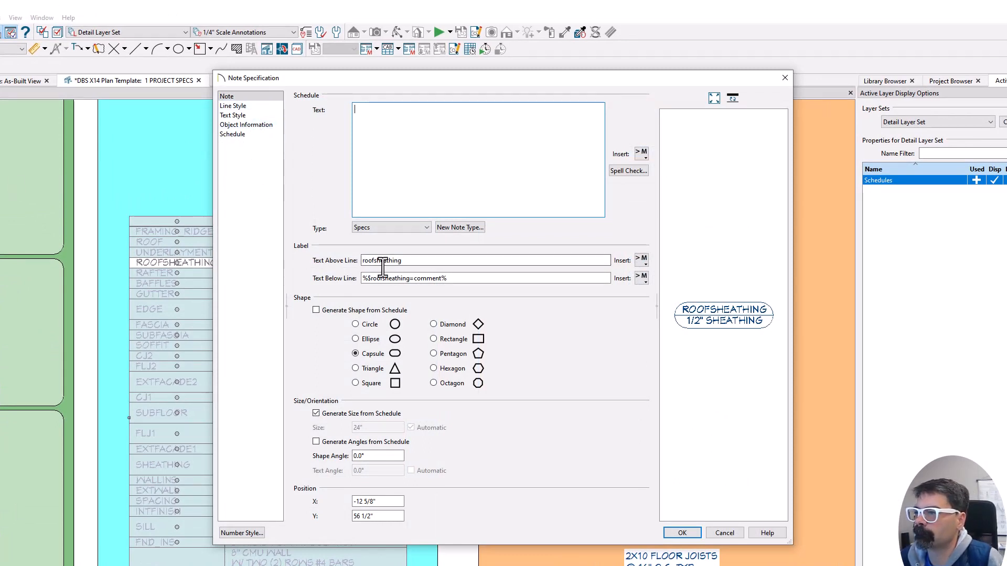
mouse_move(415, 251)
mouse_down()
mouse_move(356, 252)
mouse_move(382, 274)
mouse_move(418, 254)
mouse_move(403, 275)
mouse_move(428, 298)
mouse_move(413, 272)
mouse_up()
key(Escape)
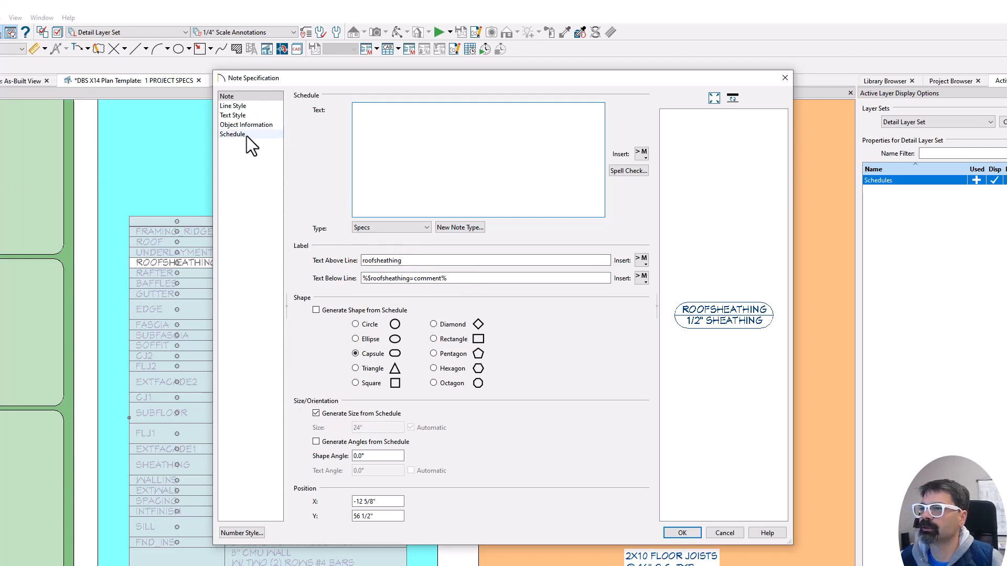
Change the Roofsheathing note's object information comment to 7/16" SHEATHING.
click(247, 125)
click(350, 150)
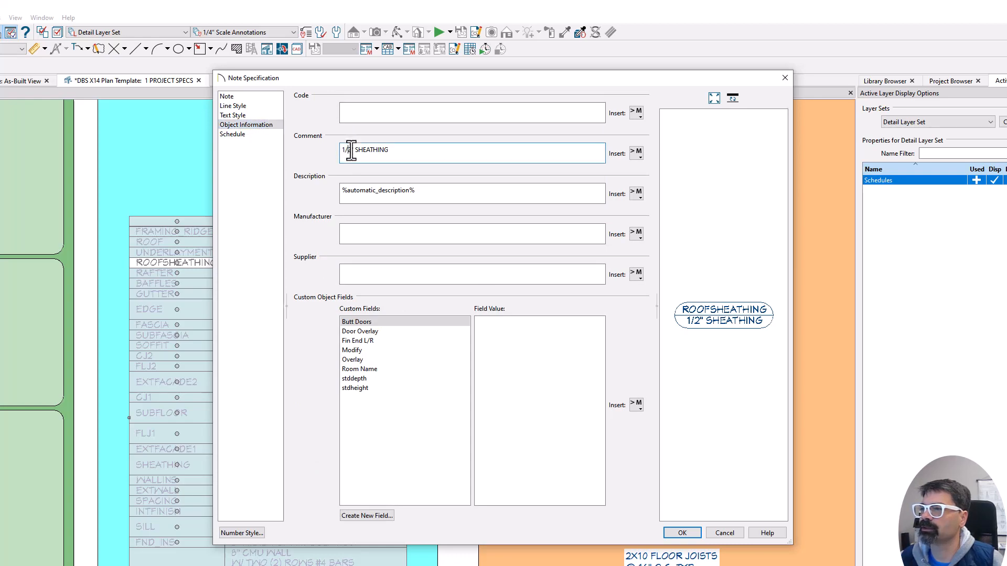
drag(341, 151, 350, 151)
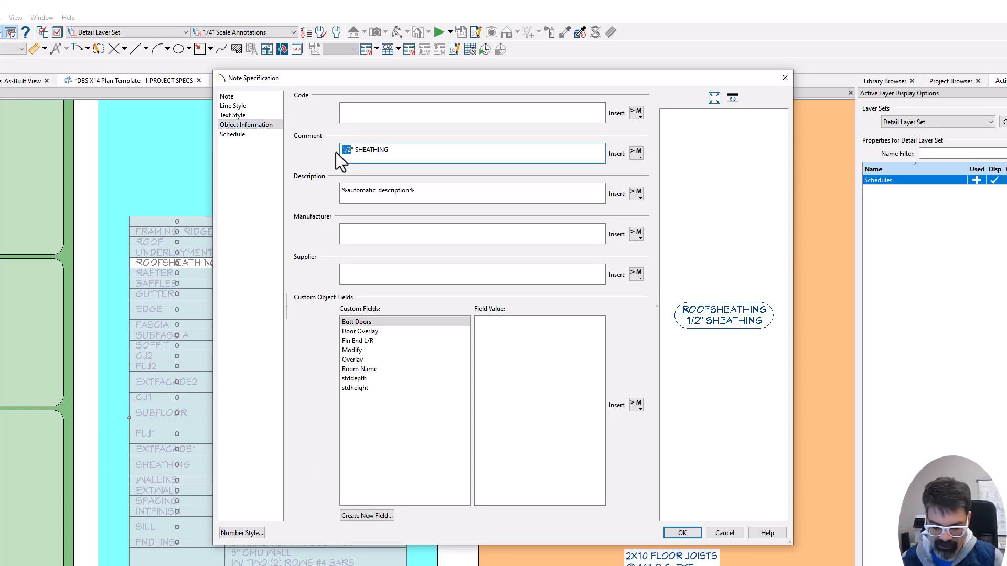
text(7/16)
key(Return)
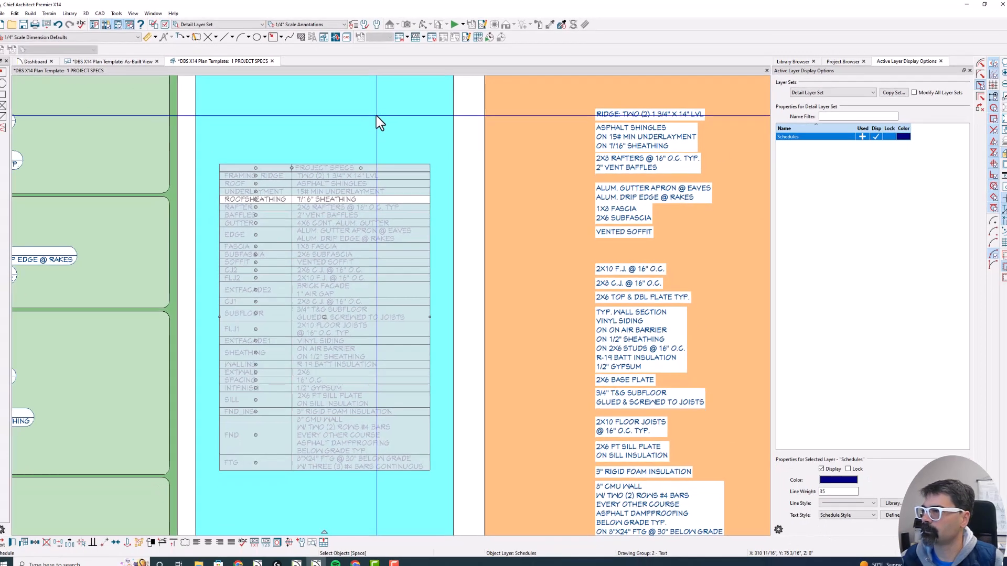
click(377, 114)
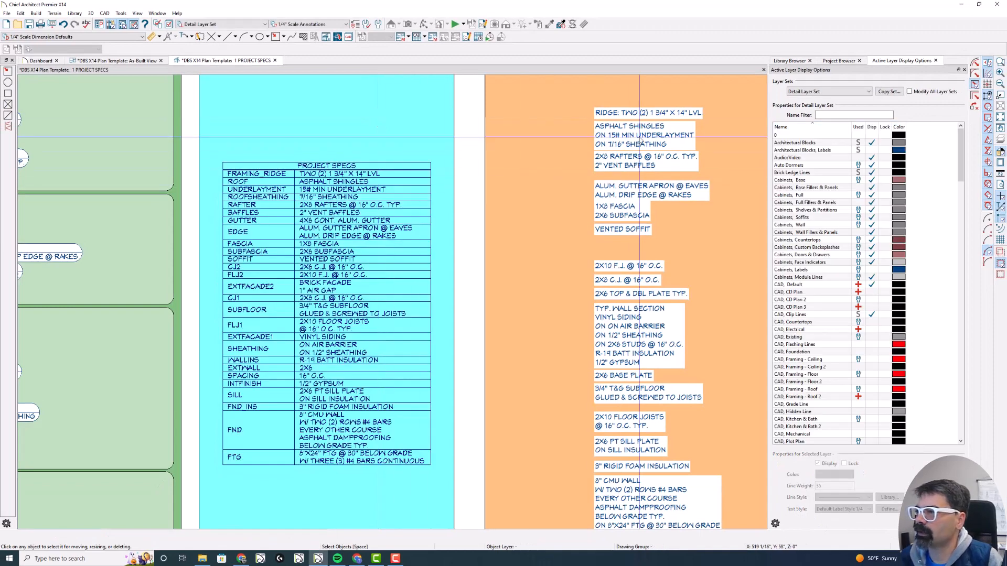
Check the roofsheathing macro line in the rich text of the asphalt shingles block, leaving the text unedited.
click(640, 141)
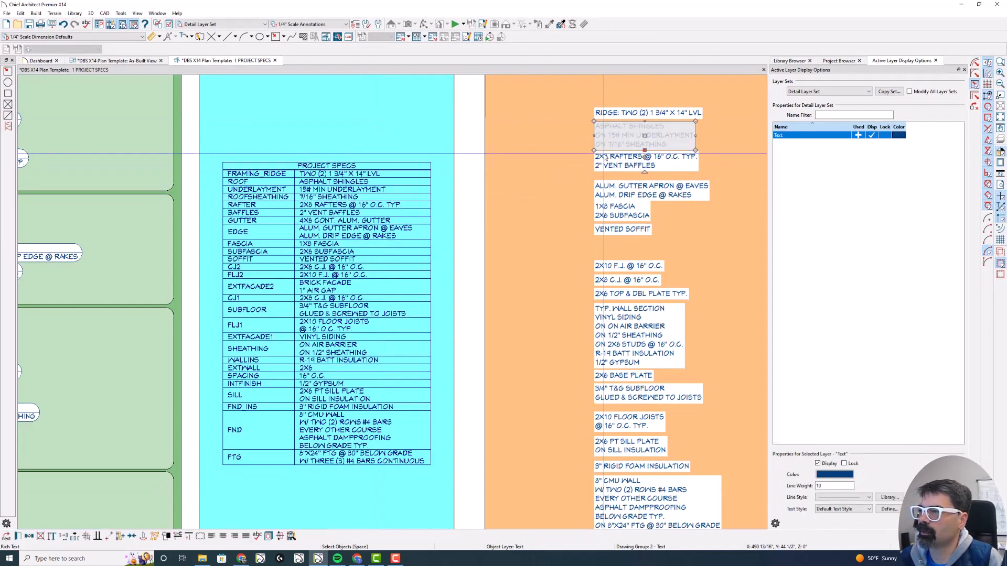
double_click(640, 141)
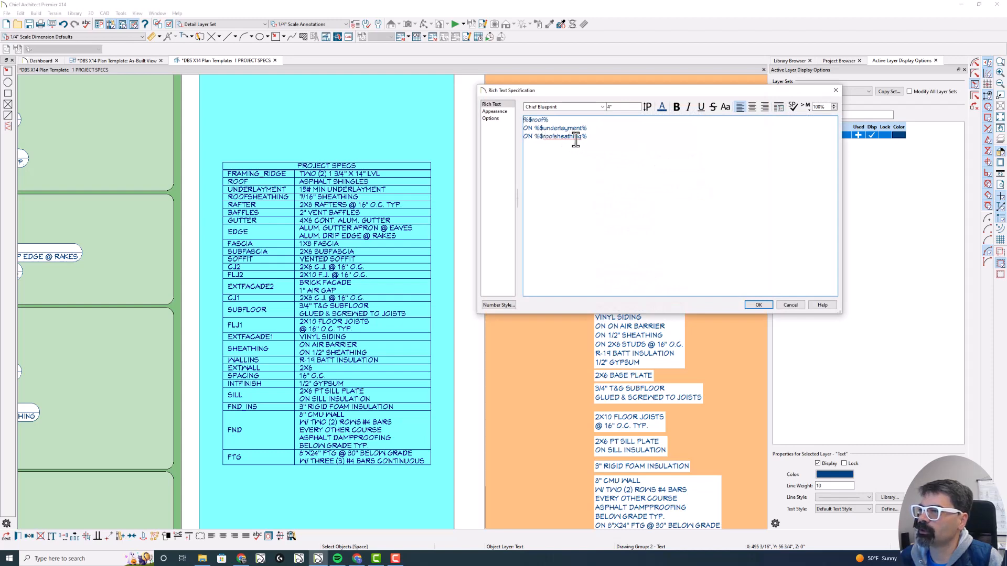
click(791, 305)
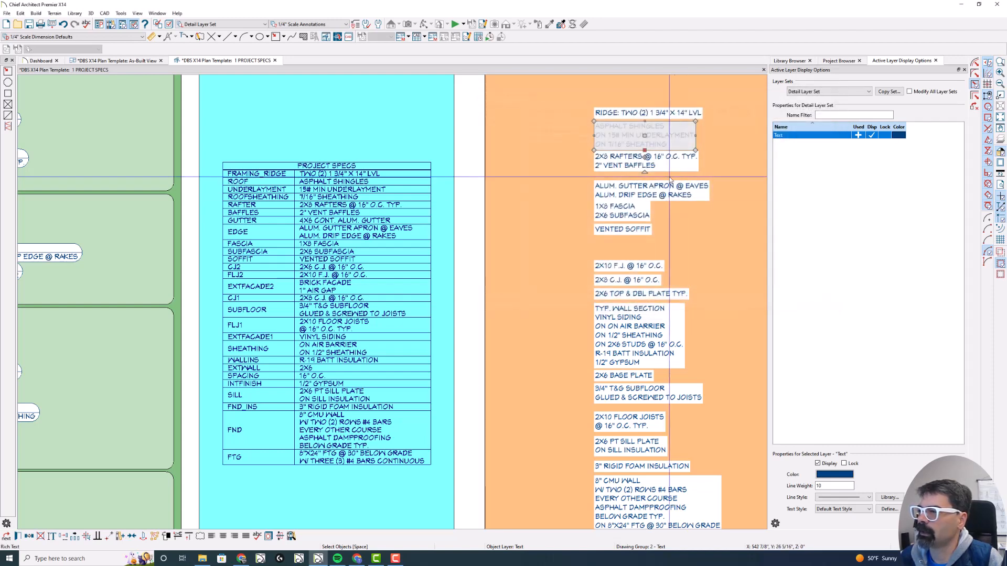
Add the fixed text 1/2" ROOF SHEATHING after the roofsheathing macro in the asphalt shingles text block.
double_click(623, 151)
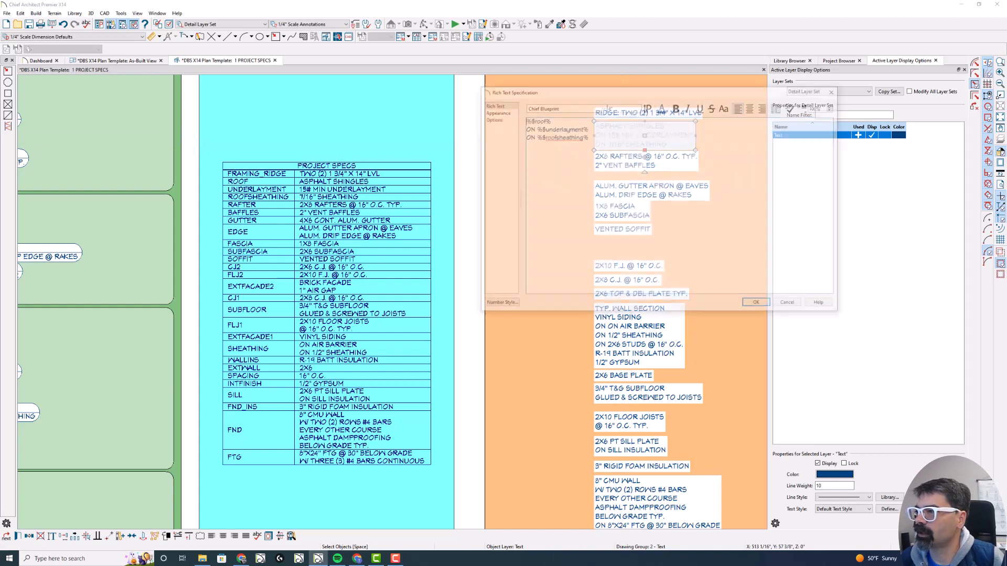
drag(602, 142, 533, 142)
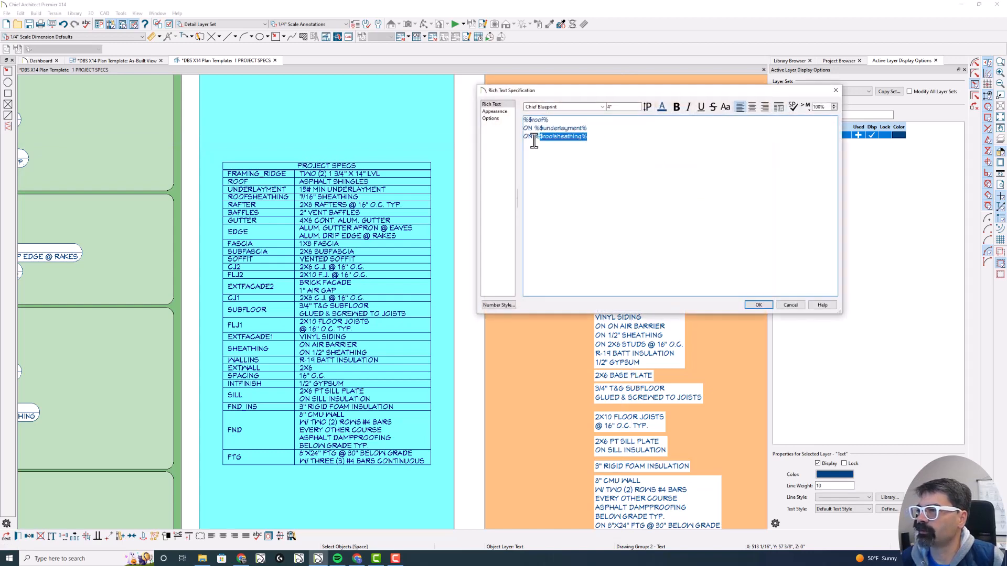
click(563, 139)
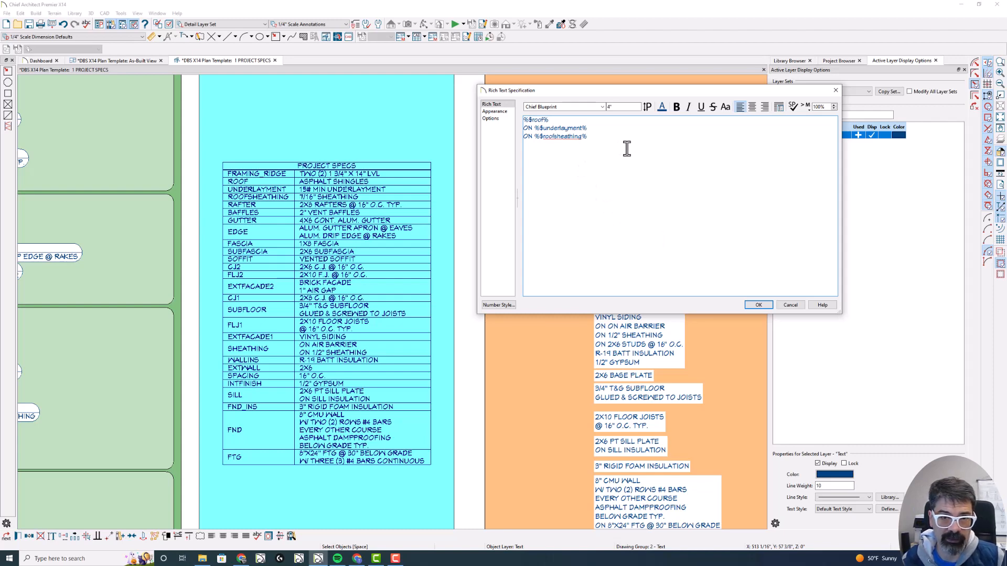
text(1/2)
key(ctrl+Return)
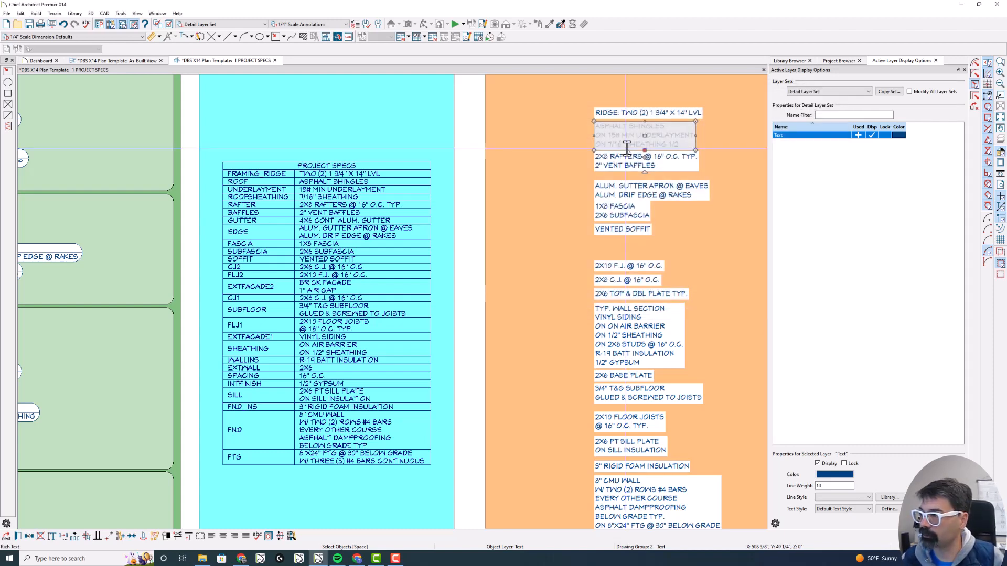
double_click(627, 140)
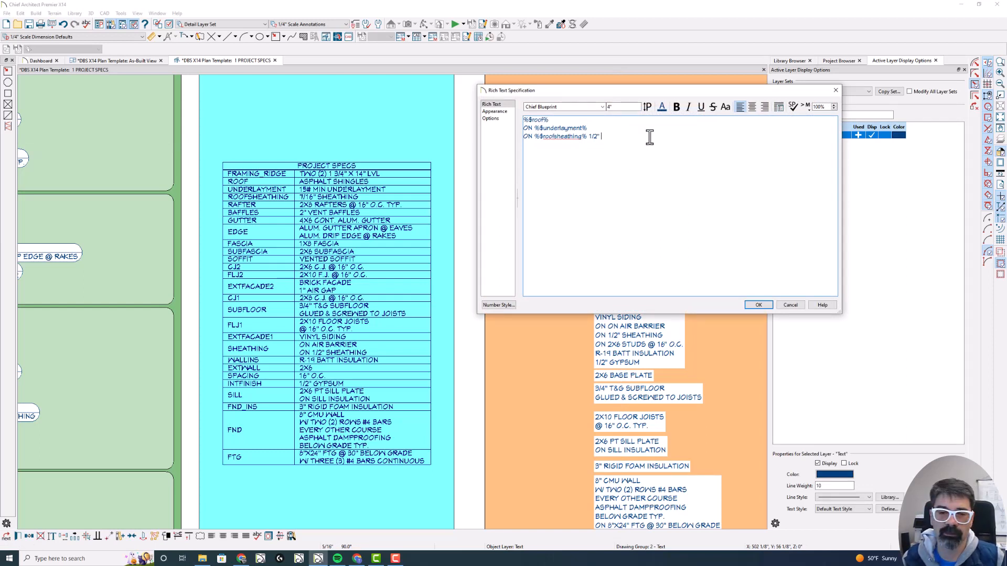
text(ROOF SHEATHING)
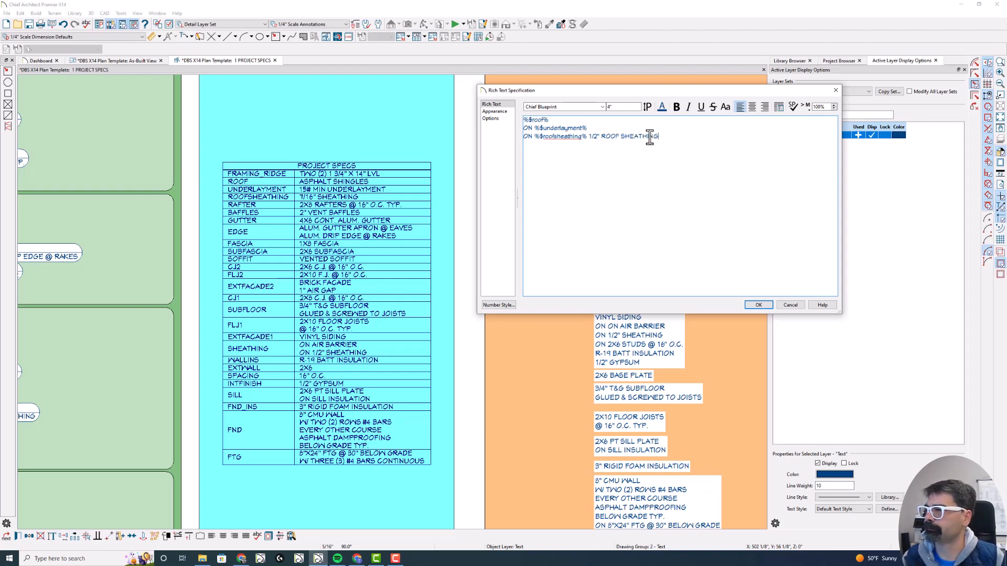
key(ctrl+Return)
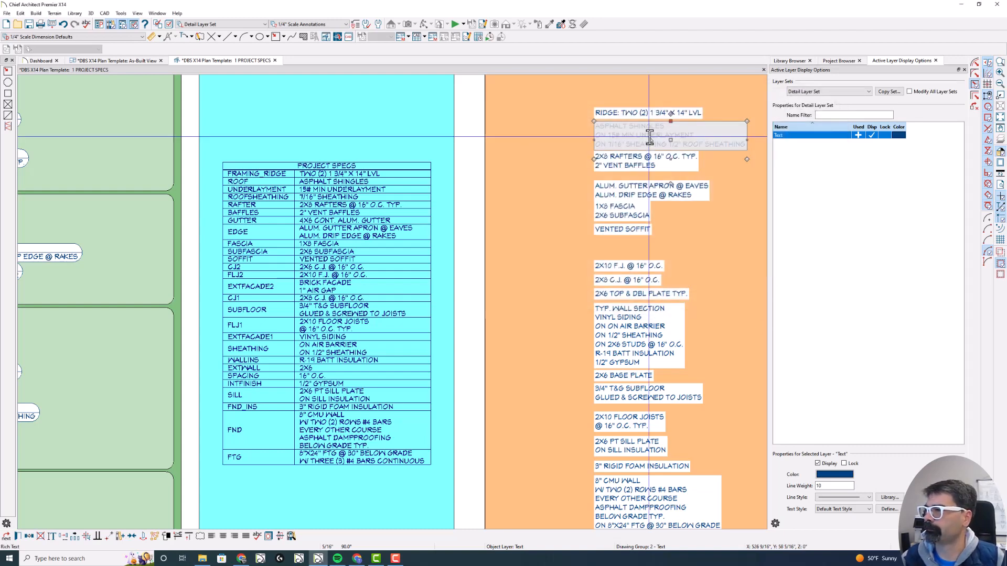
key(Escape)
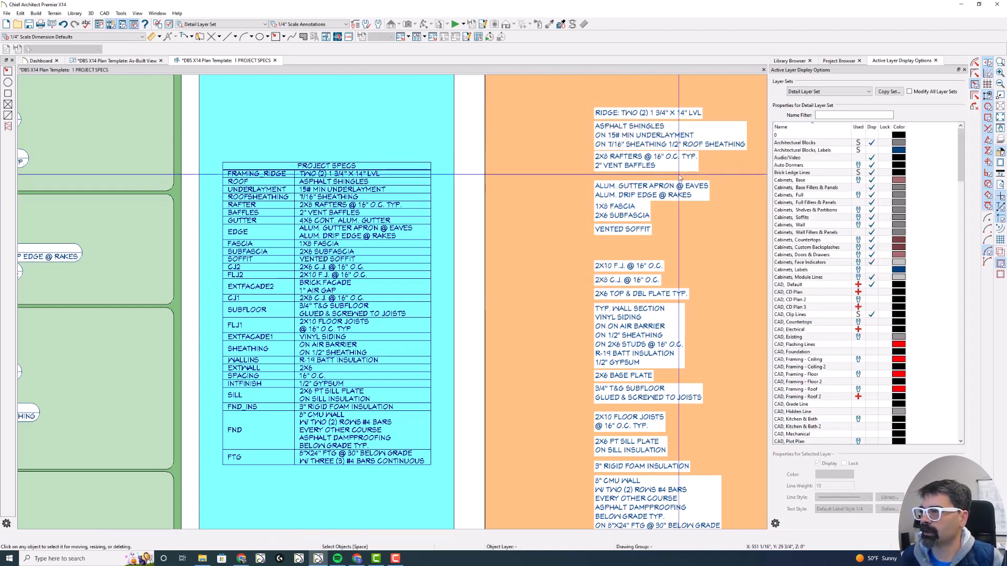
Remove the fixed 1/2" ROOF SHEATHING text from the asphalt shingles block, keeping only the roofsheathing macro on that line.
double_click(679, 139)
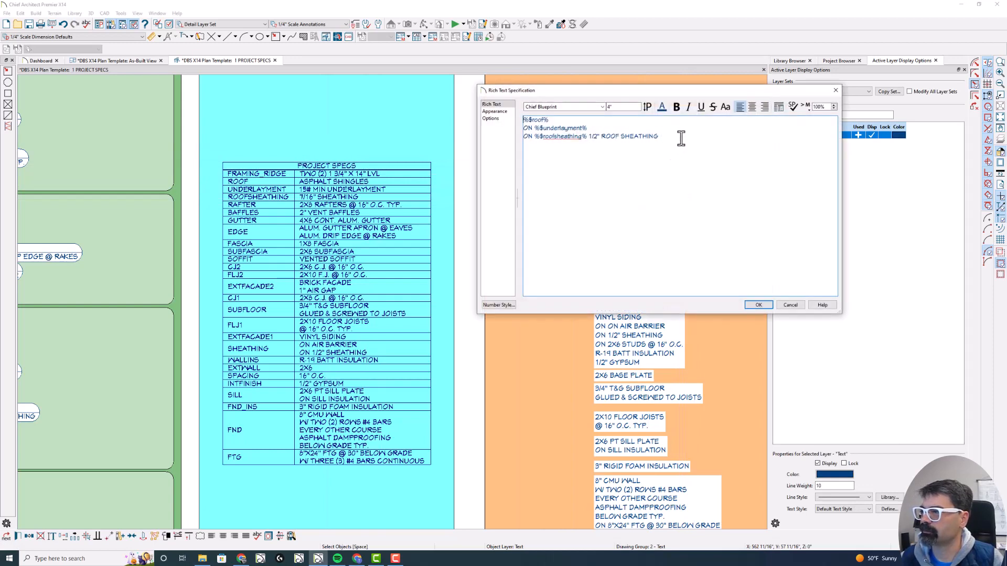
key(ctrl+2)
mouse_move(674, 136)
mouse_down()
mouse_move(592, 130)
mouse_move(598, 149)
mouse_move(676, 137)
mouse_move(665, 130)
mouse_up()
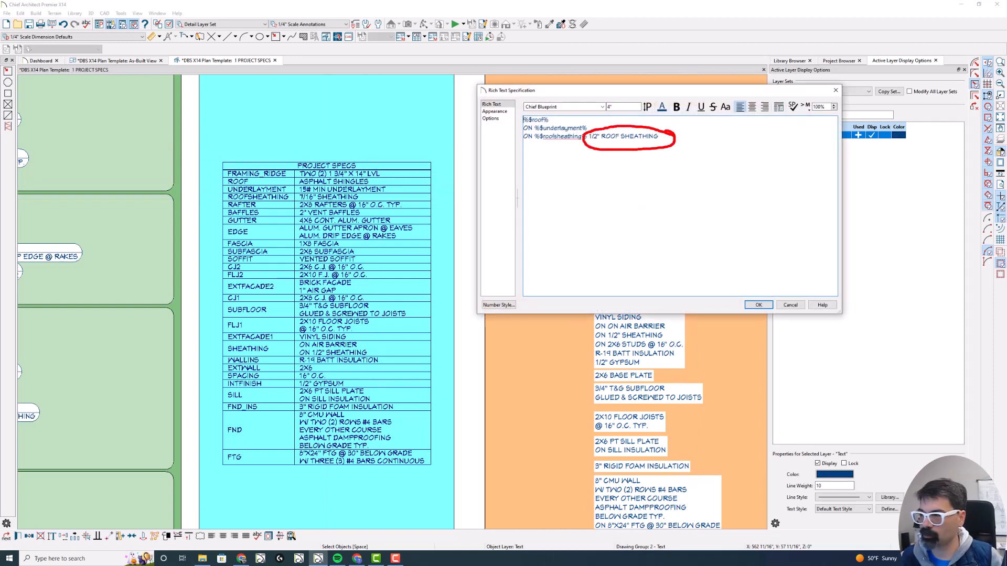
key(Escape)
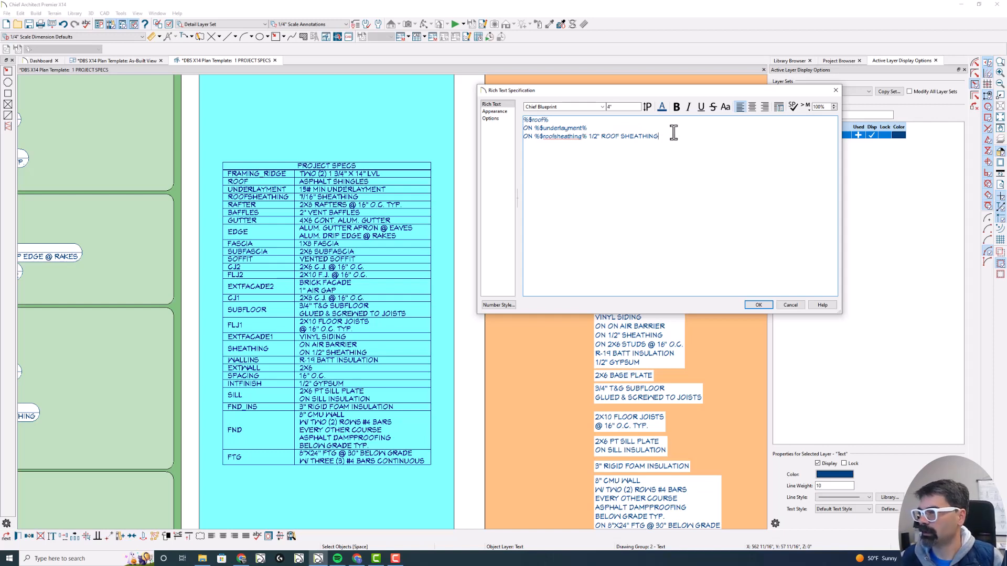
key(BackSpace)
key(BackSpace)
key(BackSpace)
key(BackSpace)
key(BackSpace)
key(BackSpace)
key(BackSpace)
key(BackSpace)
key(BackSpace)
key(BackSpace)
key(BackSpace)
key(BackSpace)
key(BackSpace)
key(BackSpace)
key(BackSpace)
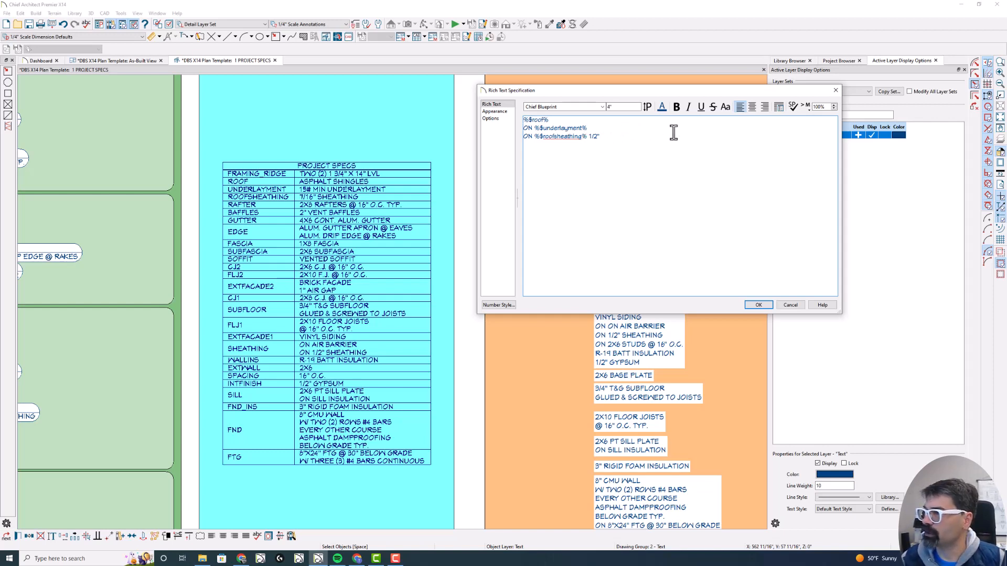
key(shift+Return)
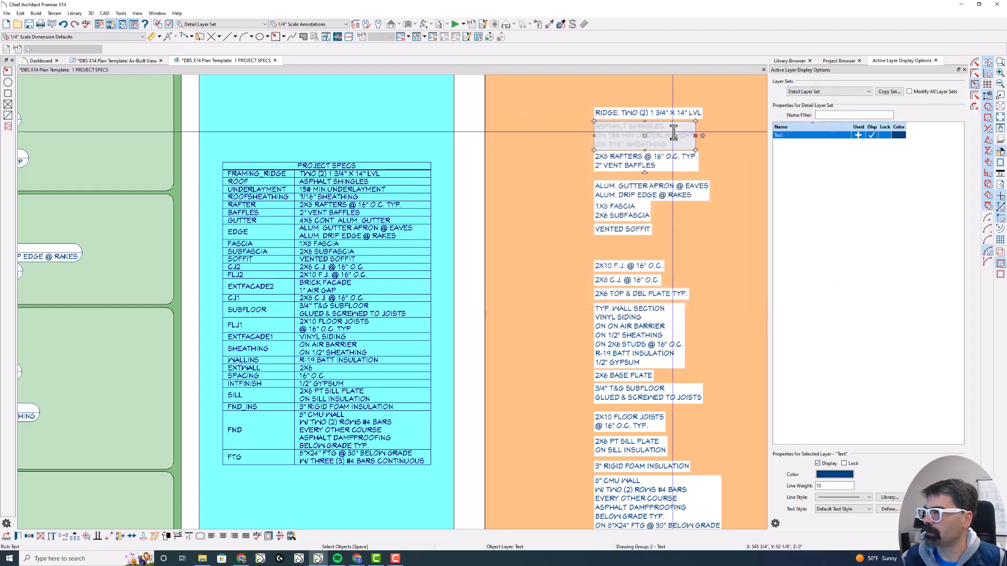
key(Escape)
Review the note, schedule and annotation columns together, and check the Edge row of the Project Specs schedule.
scroll(619, 168, down, 3)
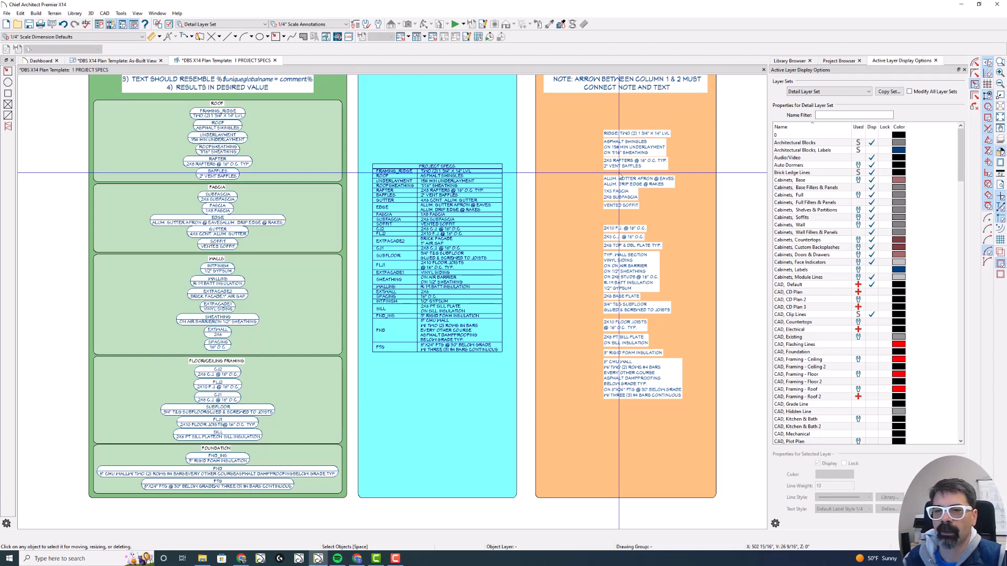
scroll(486, 189, down, 2)
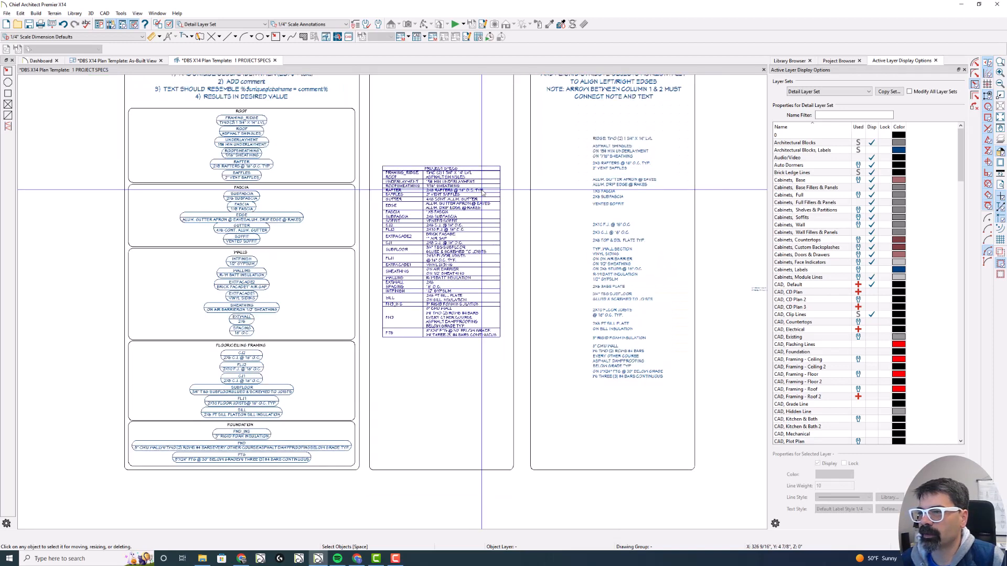
scroll(505, 186, up, 2)
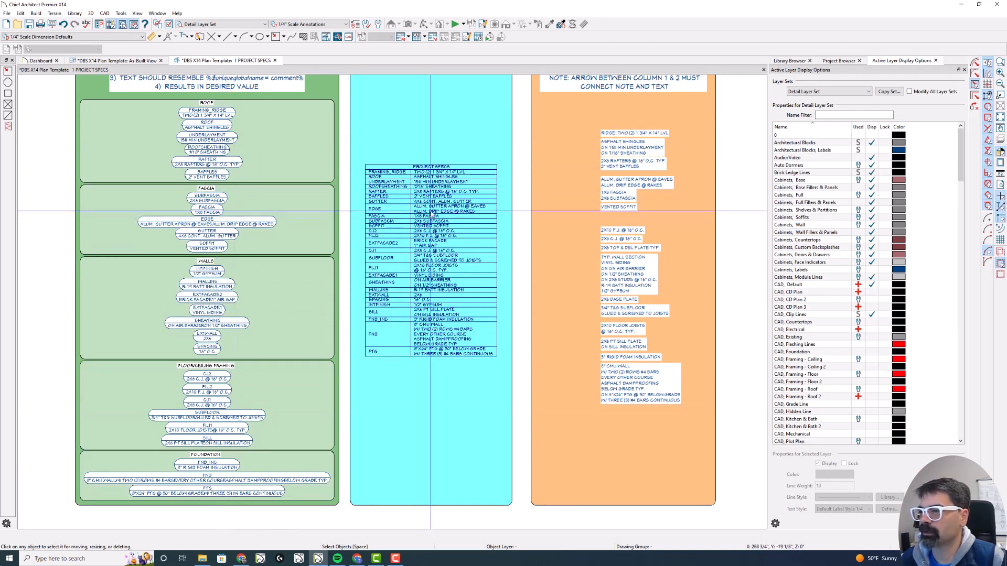
click(431, 225)
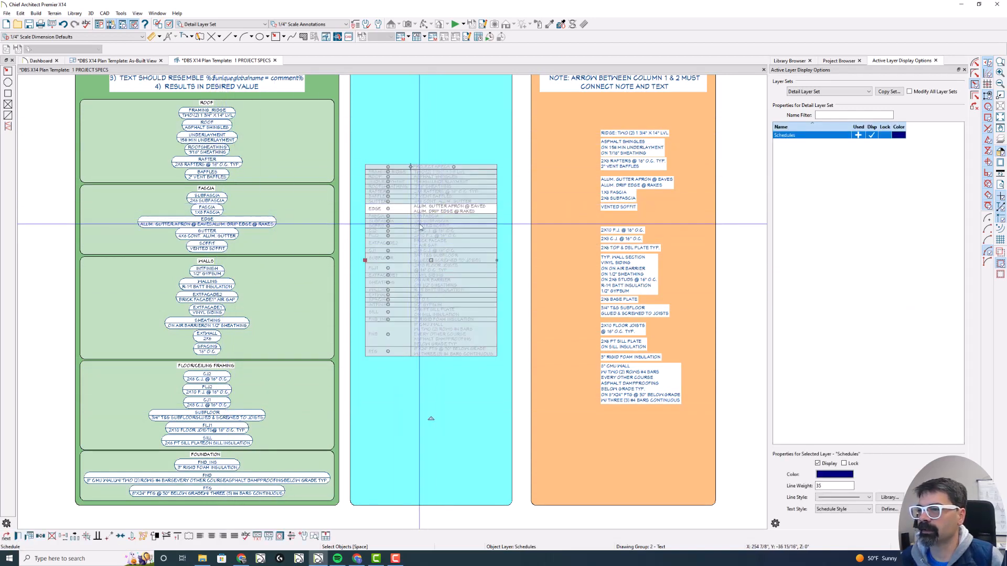
key(Escape)
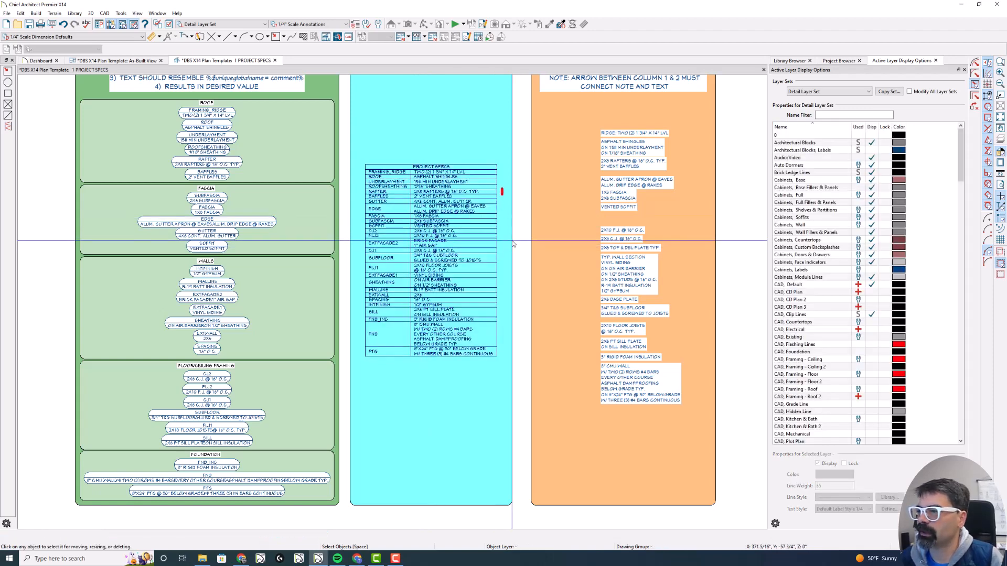
From the FND row of the Project Specs schedule, set the bar size in the foundation note's comment to #5.
mouse_move(502, 188)
mouse_down()
mouse_move(400, 152)
mouse_move(360, 307)
mouse_move(488, 390)
mouse_move(505, 179)
mouse_up()
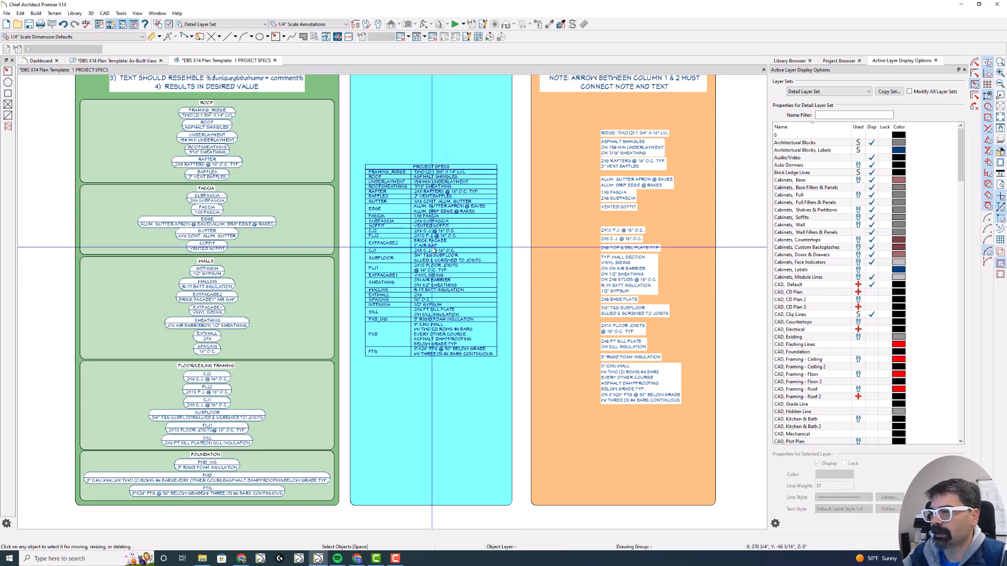
click(409, 249)
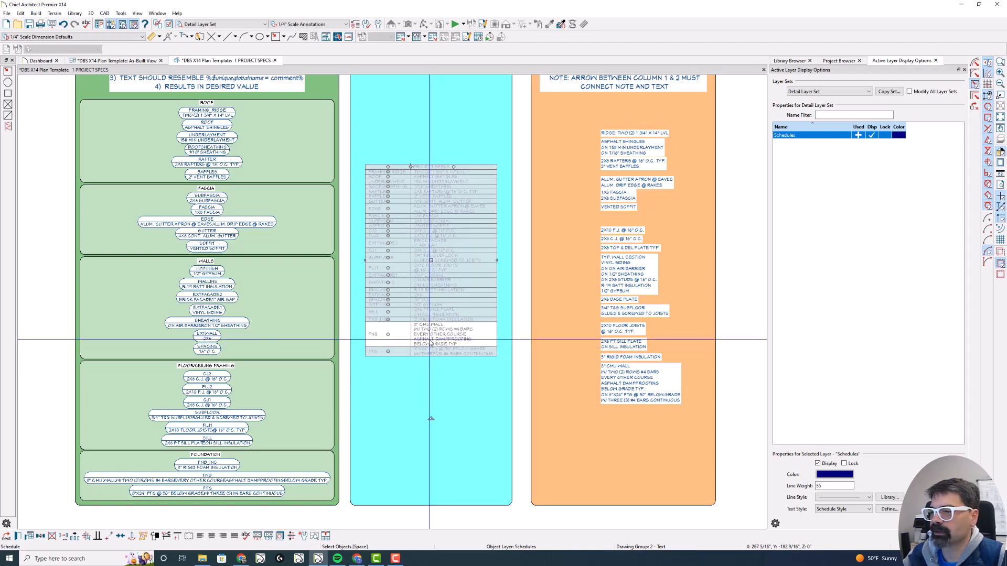
click(30, 537)
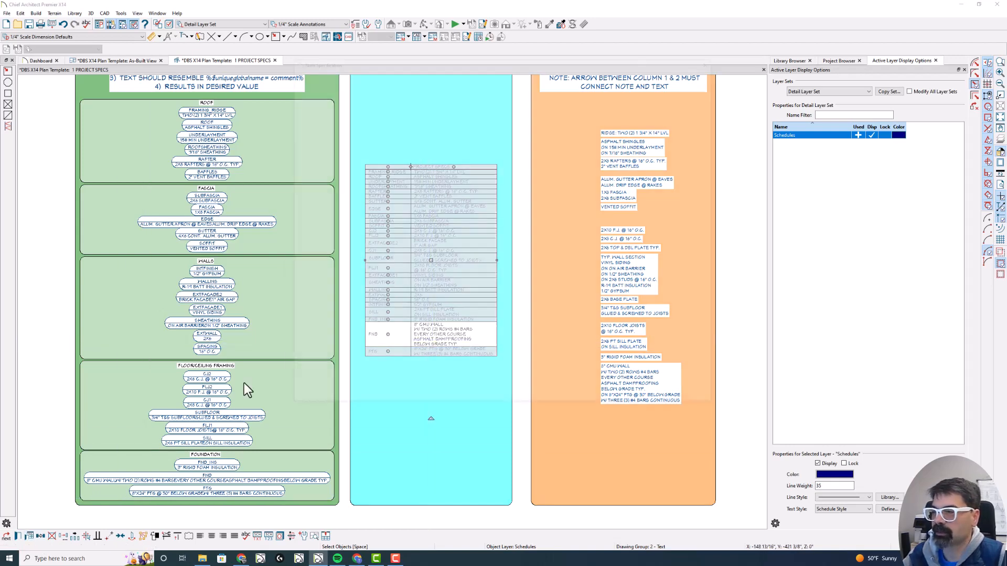
click(322, 93)
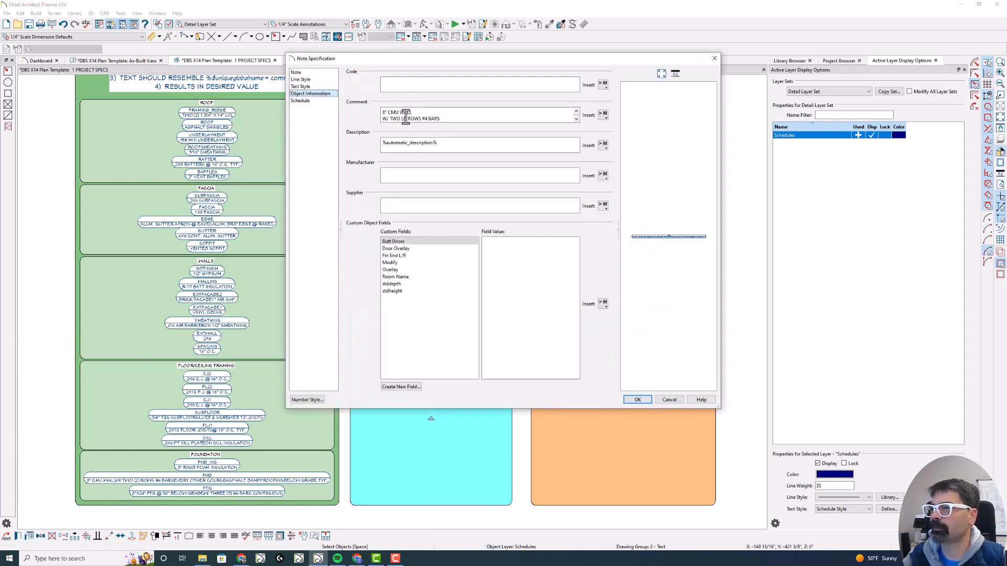
click(428, 117)
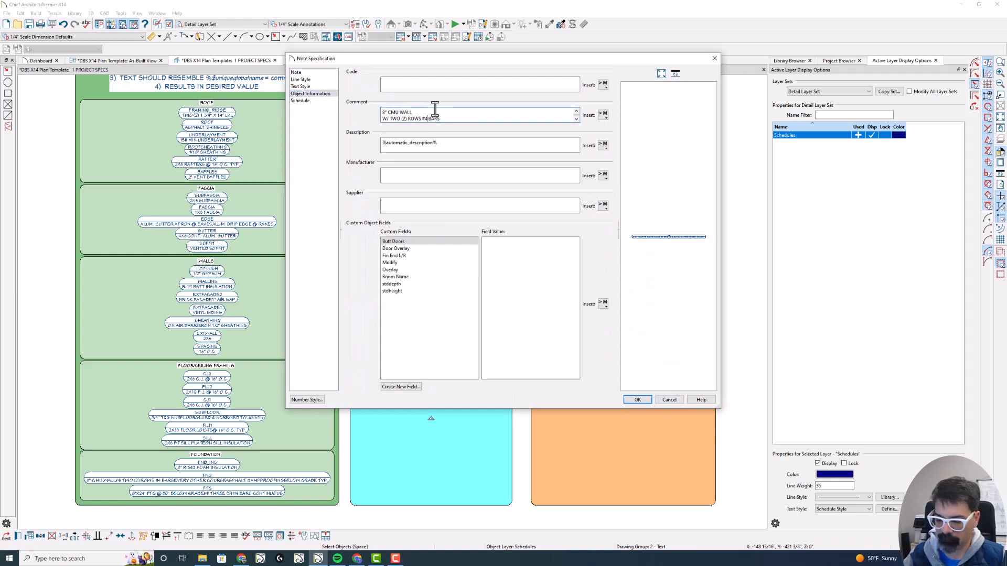
key(BackSpace)
text(5)
key(Return)
key(Escape)
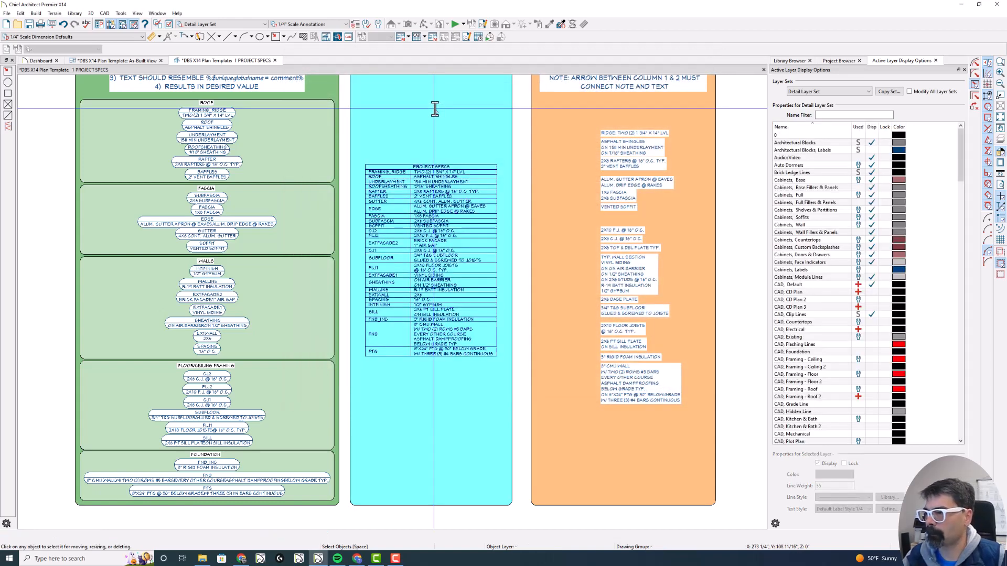
click(458, 344)
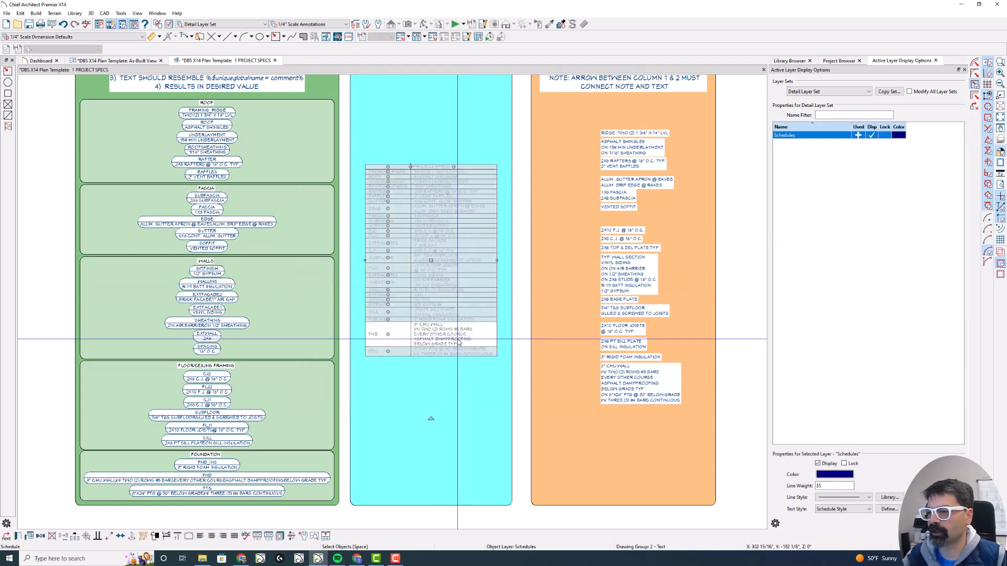
click(30, 536)
key(Escape)
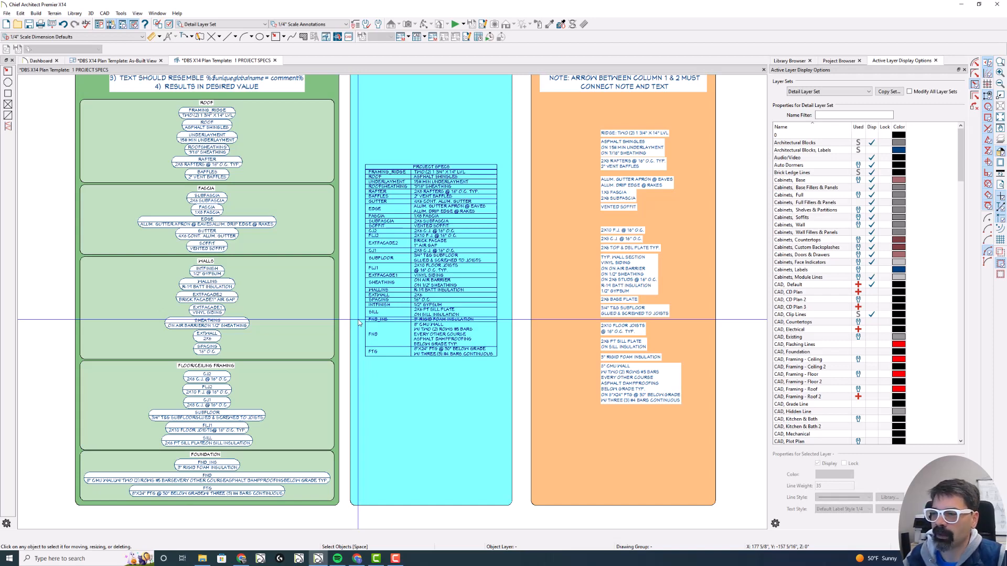
Set the bar size in the FND schedule row's note comment back to #4.
click(427, 325)
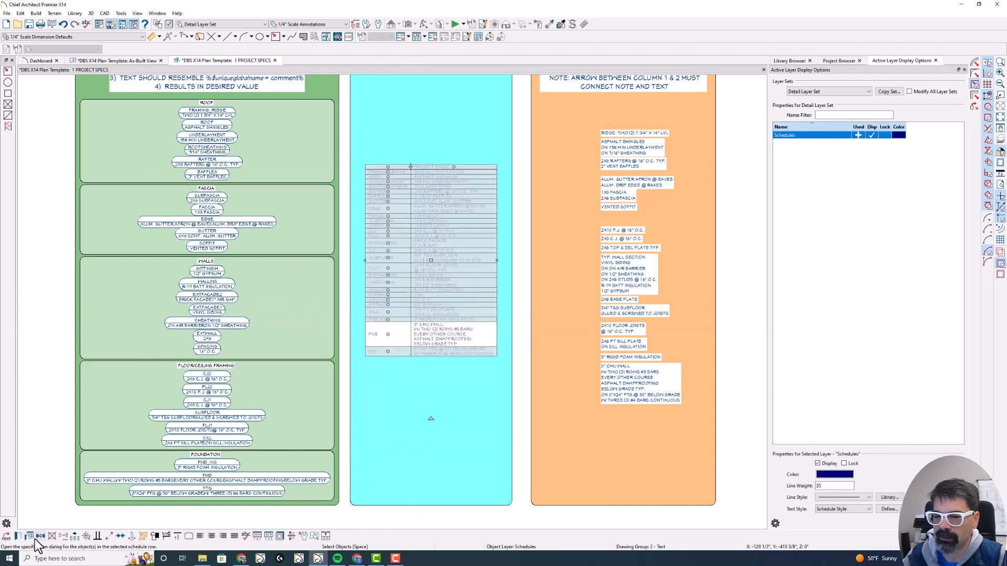
click(30, 536)
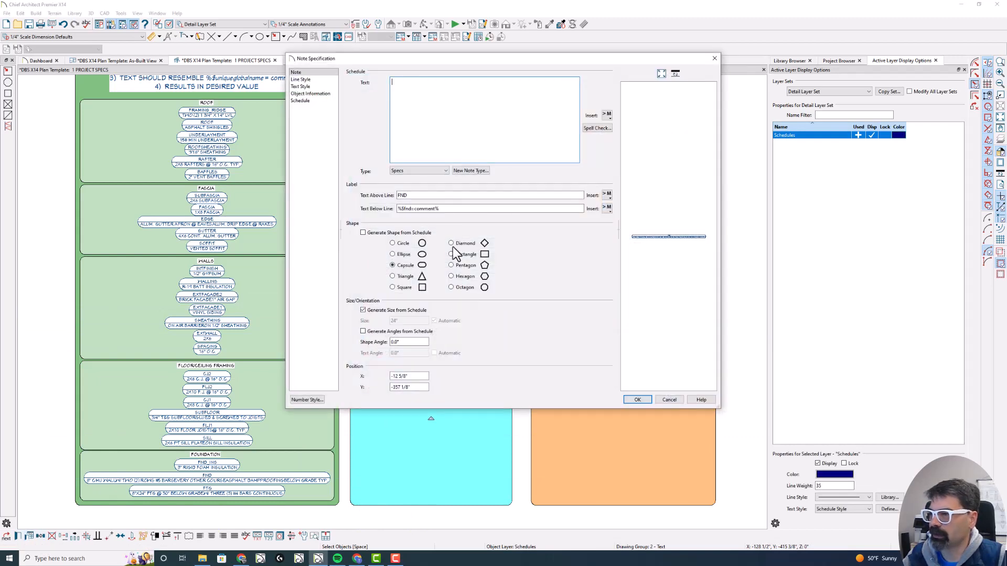
click(315, 94)
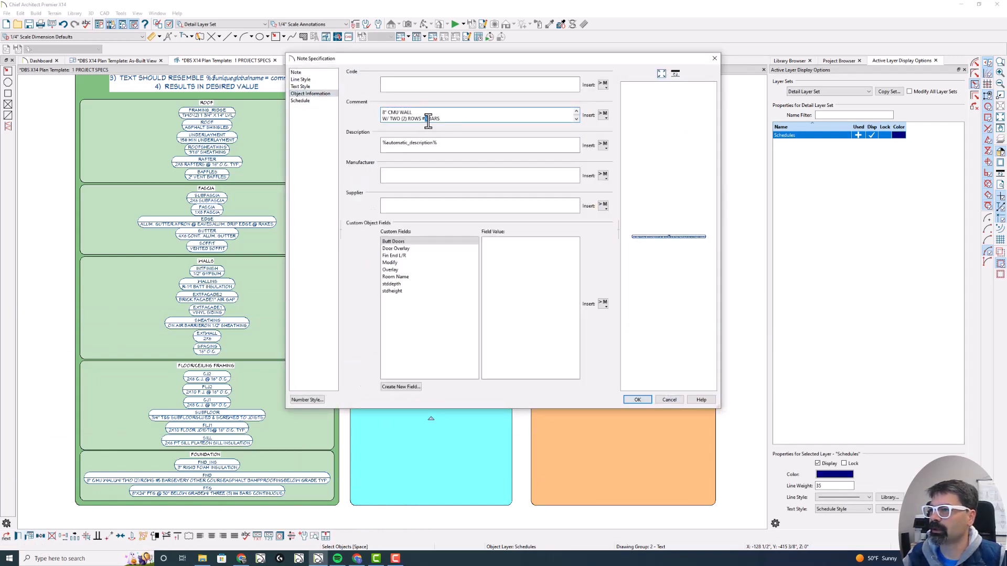
key(Return)
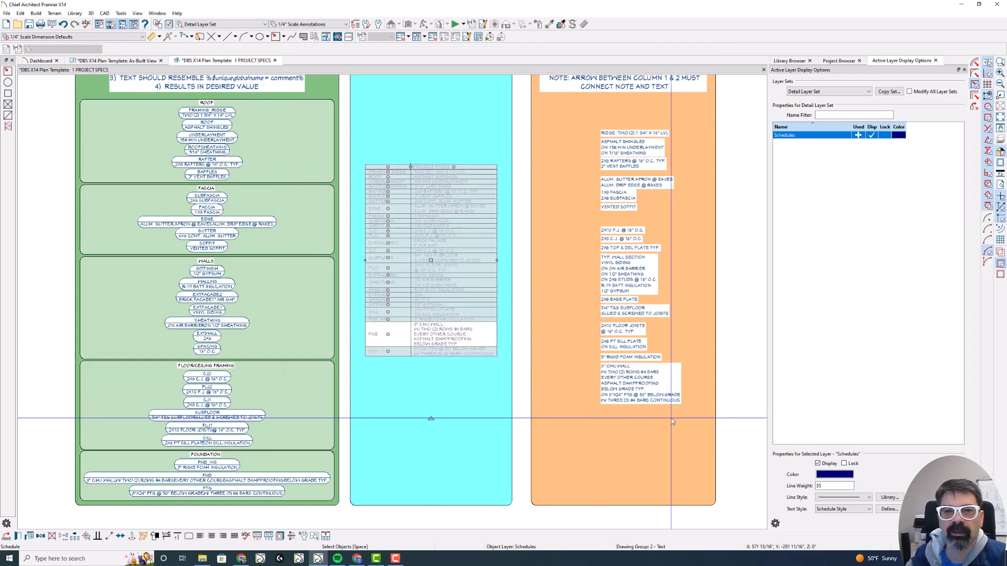
Check the 8" CMU wall annotation text and the Sheathing note's label settings, leaving both unedited.
click(671, 417)
click(640, 381)
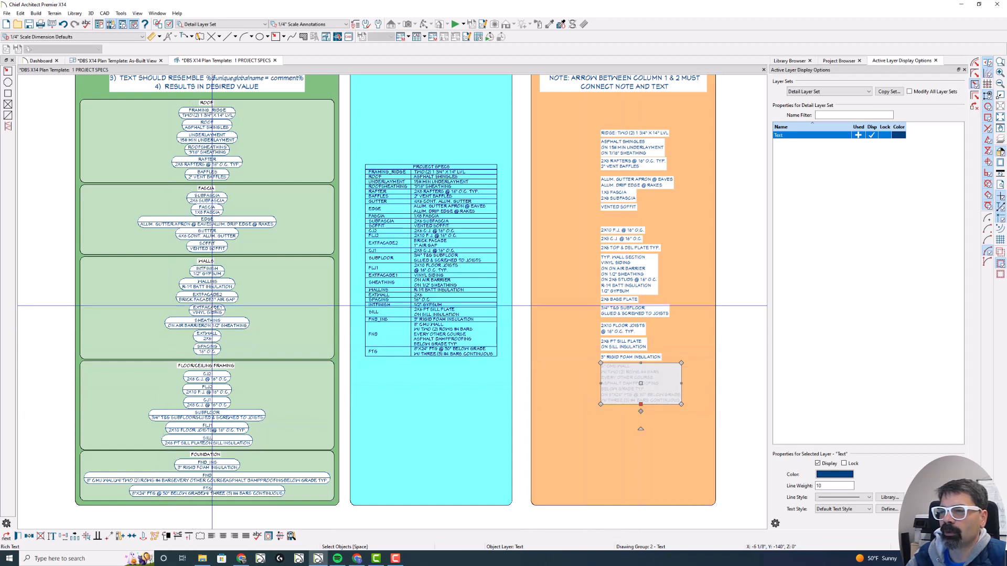
scroll(212, 305, up, 2)
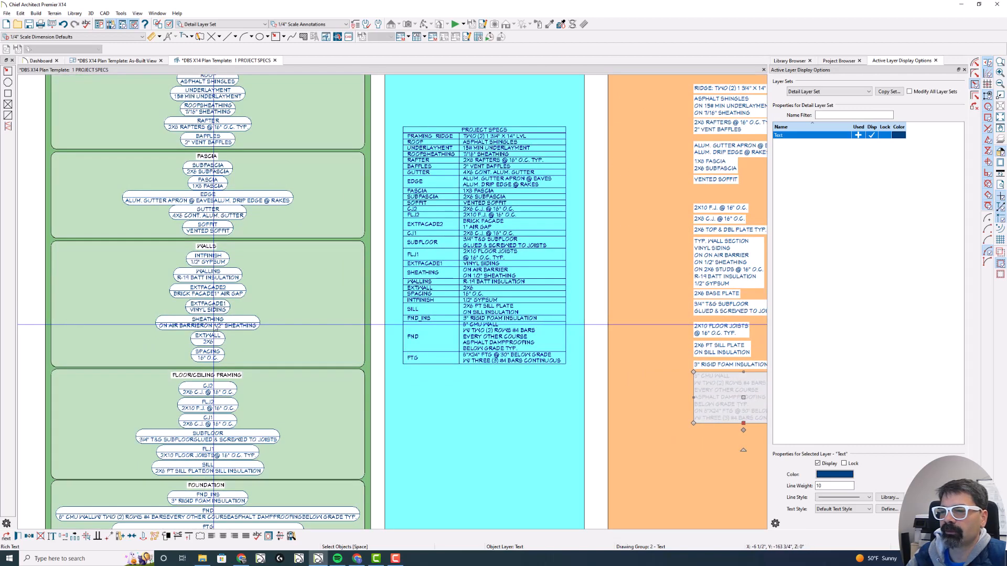
scroll(213, 325, down, 1)
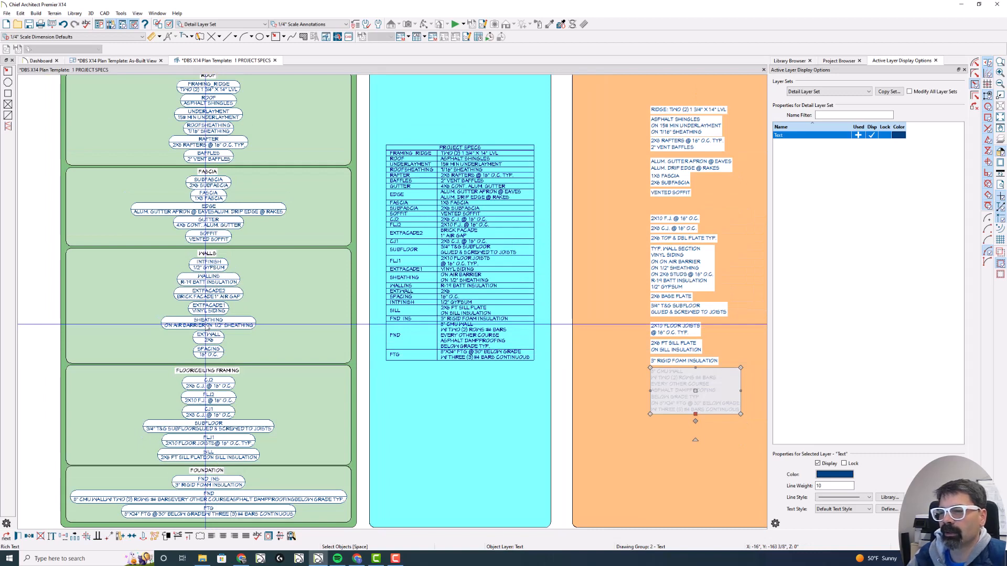
double_click(206, 324)
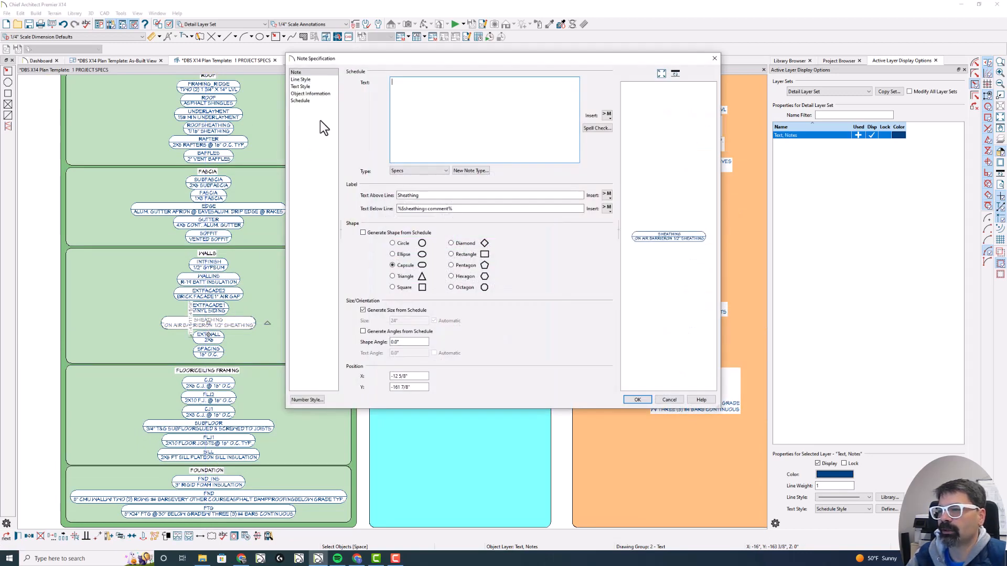
key(Escape)
key(Escape)
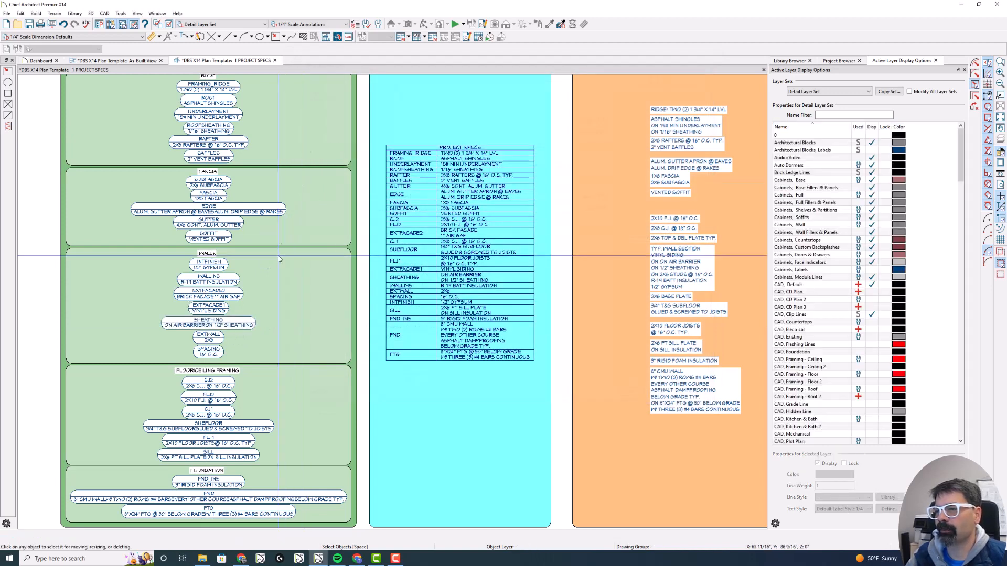
scroll(231, 326, down, 1)
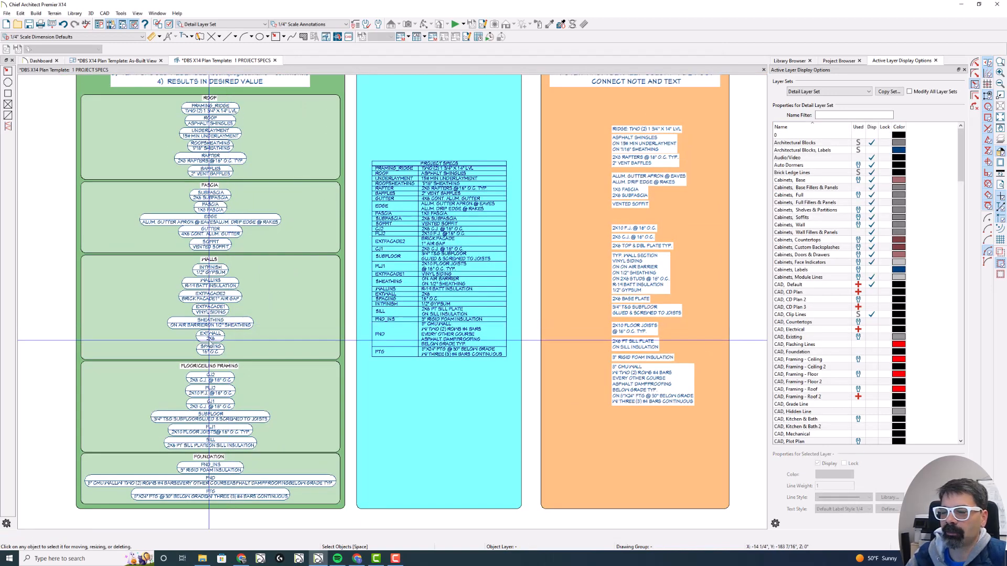